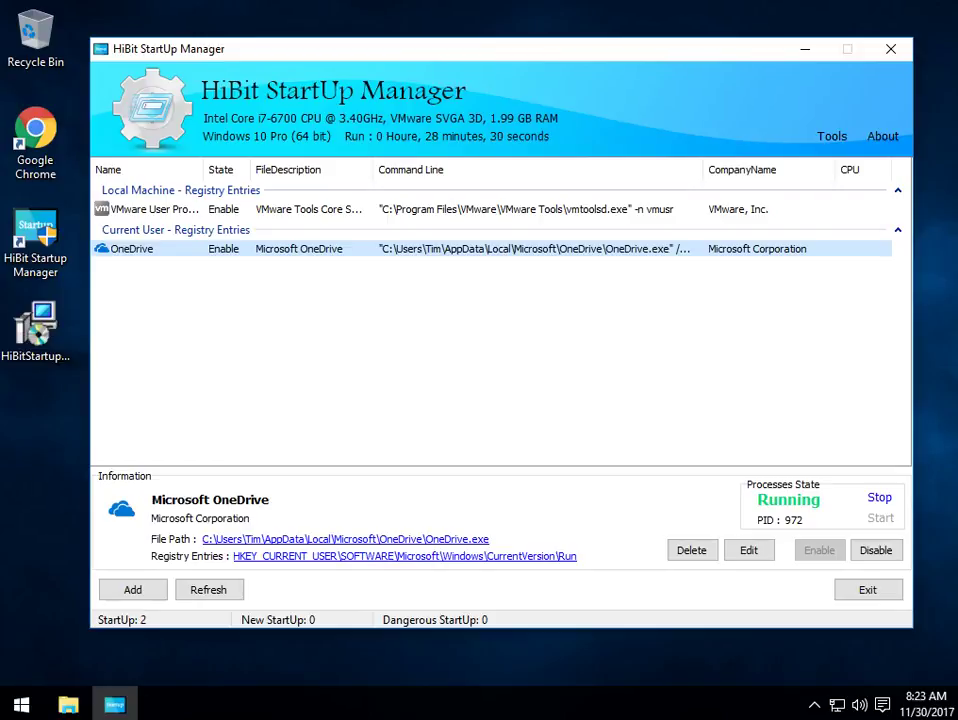
Select the VMware User Process and OneDrive startup entries one after the other to examine their details.
mouse_move(480, 61)
left_mouse_down()
mouse_move(477, 70)
mouse_move(482, 58)
left_mouse_up()
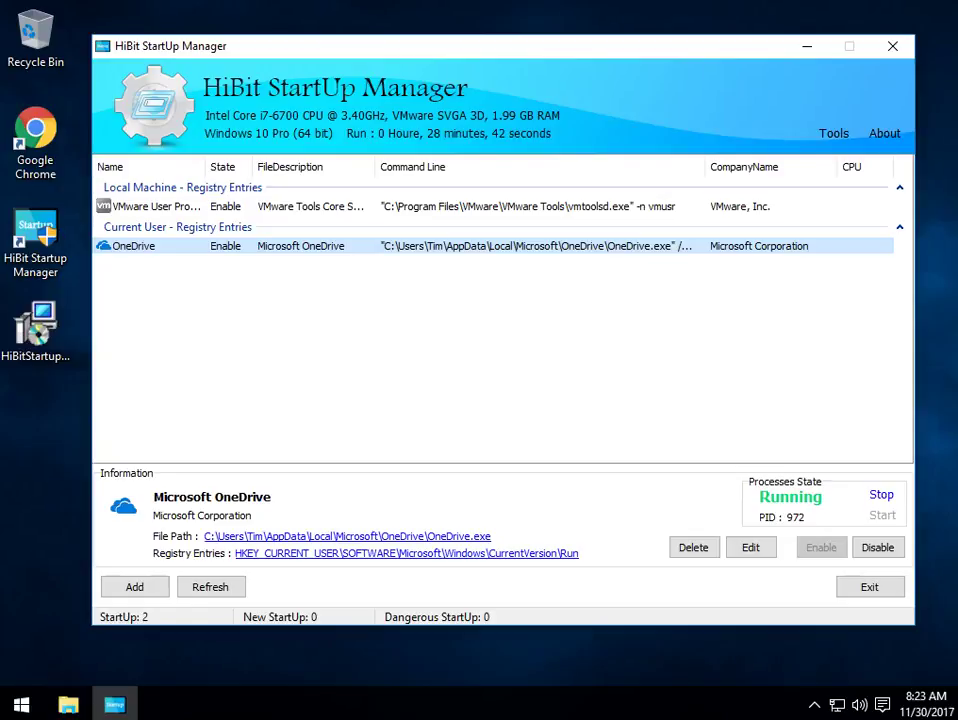
left_click(158, 206)
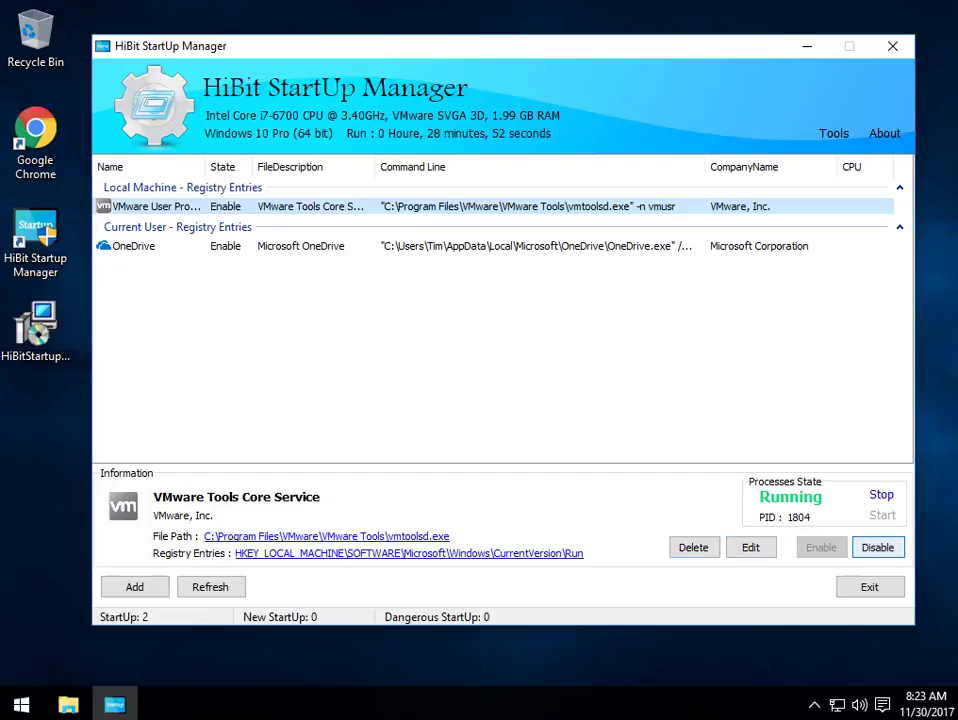
left_click(316, 246)
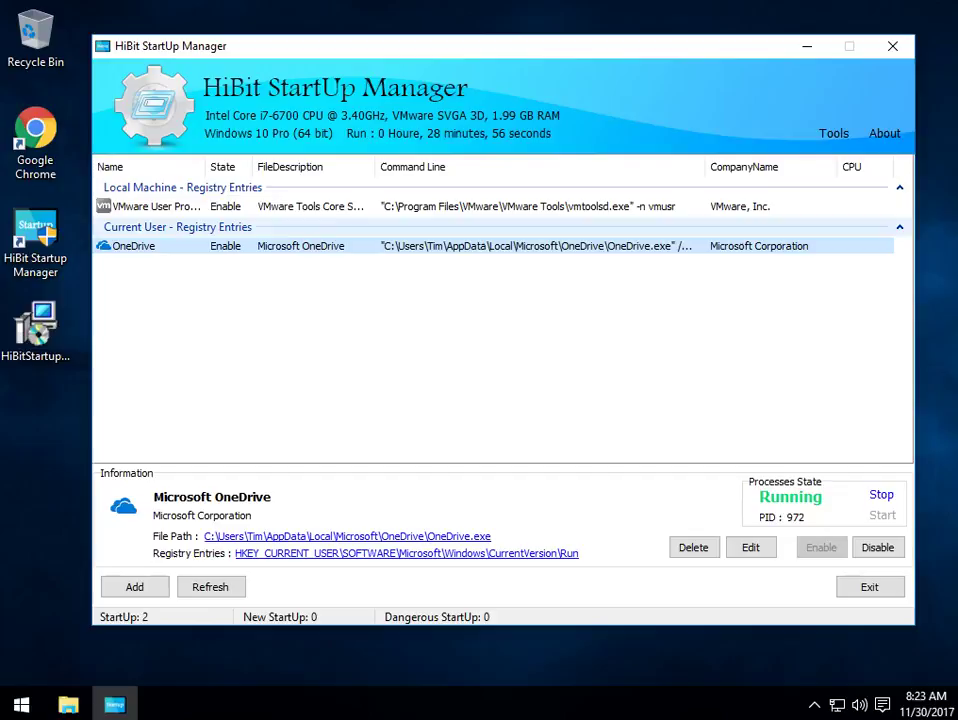
Open the Add to Delay options for the VMware User Process startup entry and cancel out of them.
left_click(440, 206)
right_click(471, 207)
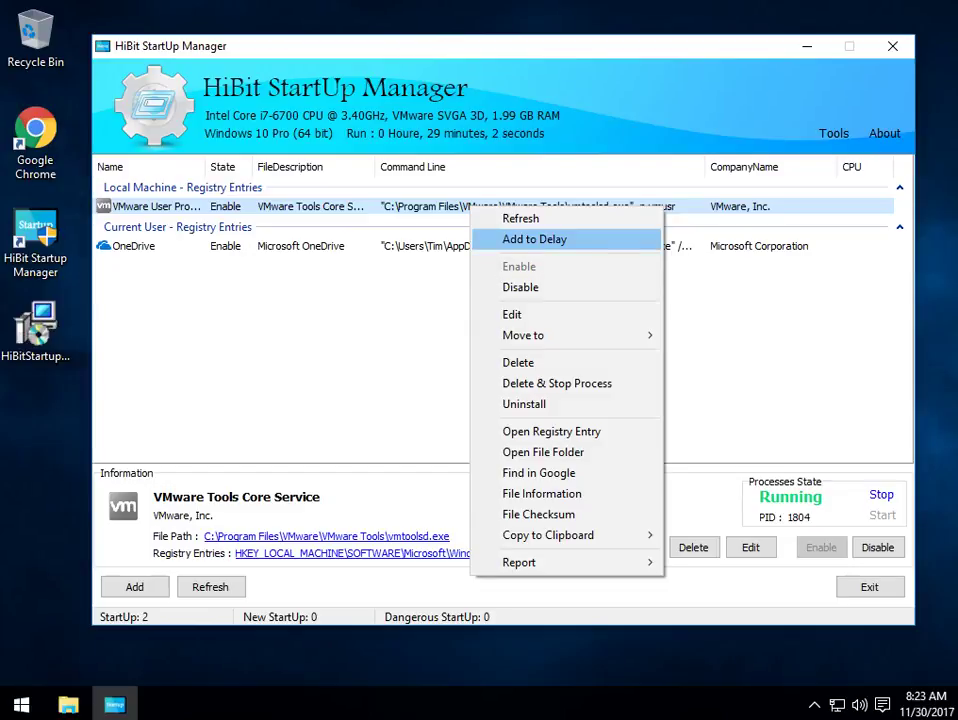
left_click(534, 239)
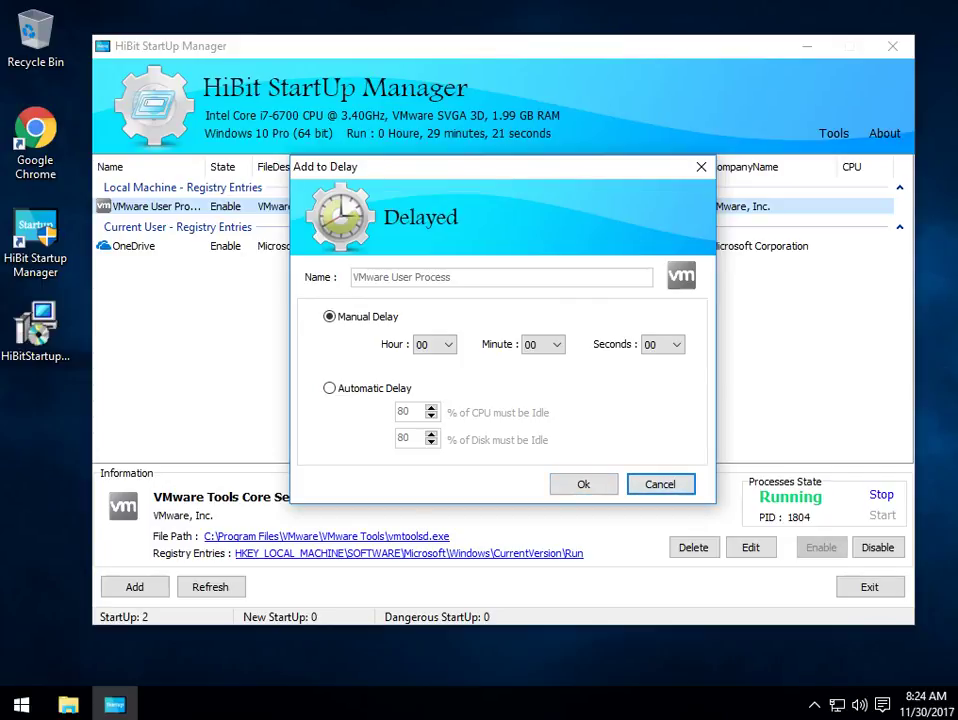
key("Escape")
Look up the OneDrive startup entry in Google and close the browser window.
right_click(441, 250)
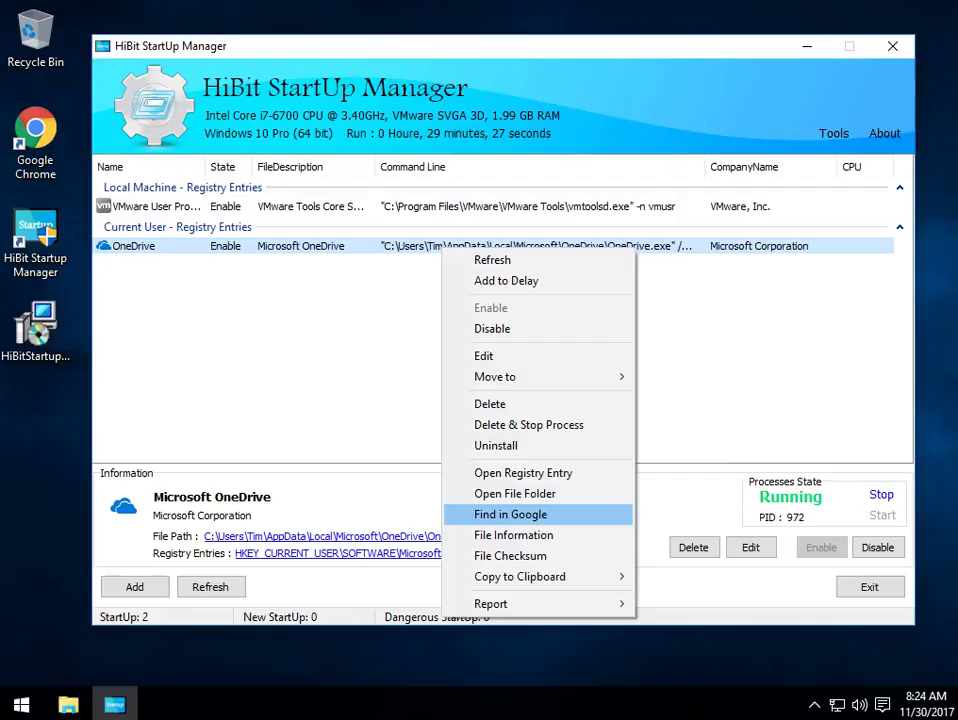
left_click(511, 515)
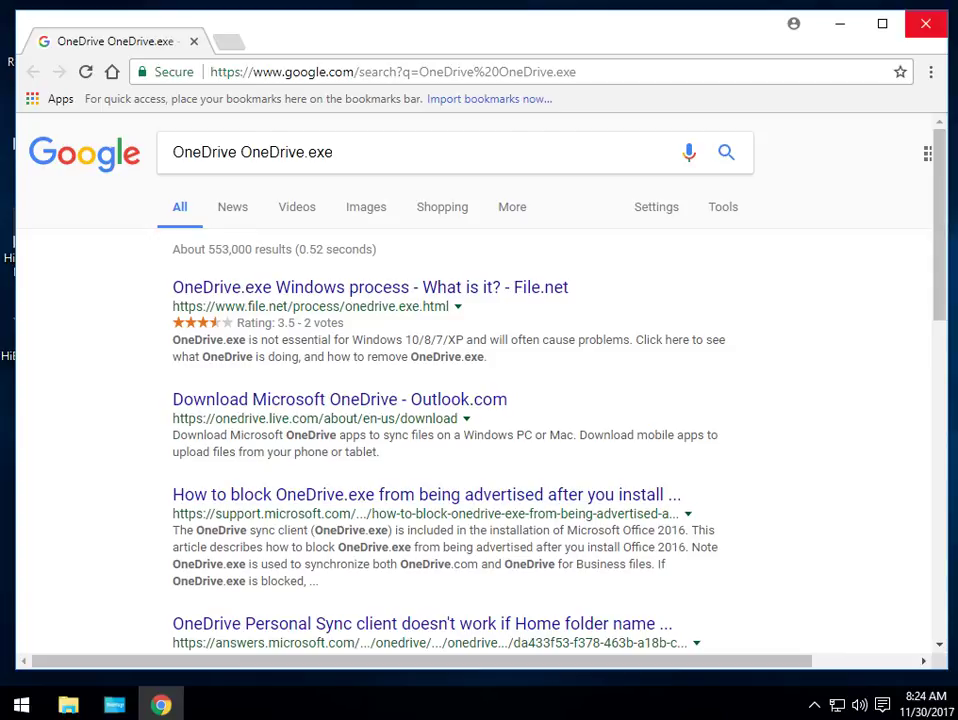
left_click(926, 23)
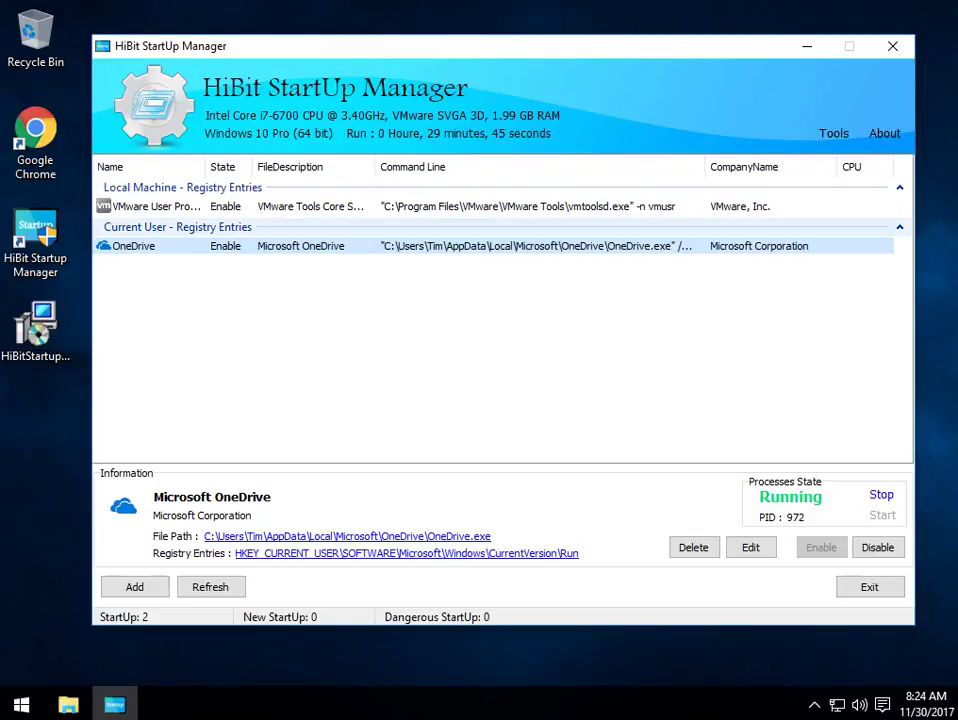
left_click(834, 133)
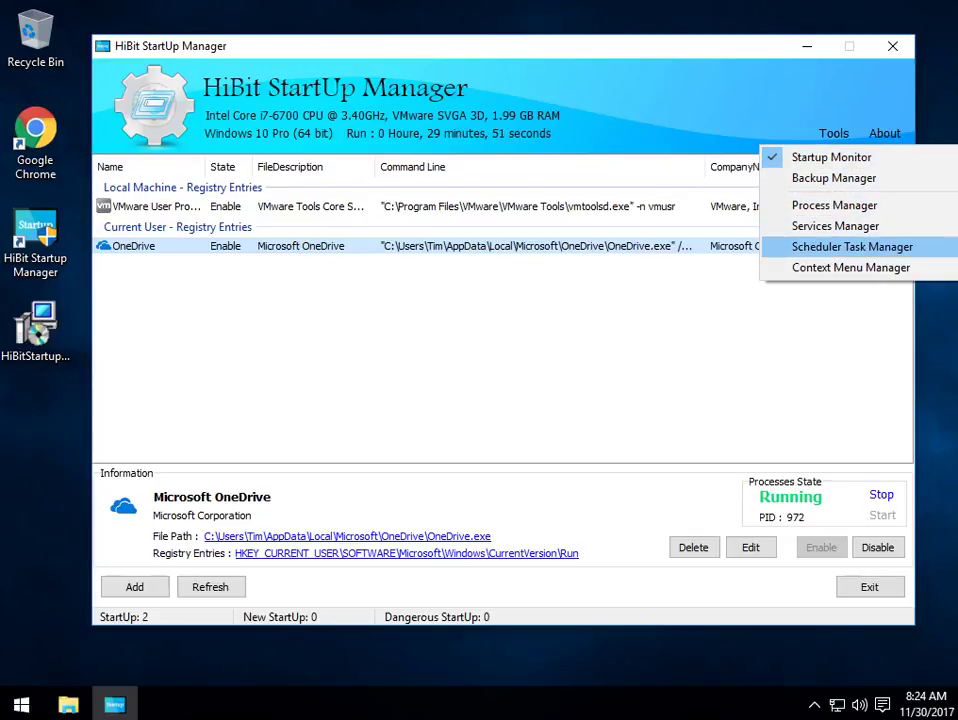
left_click(790, 345)
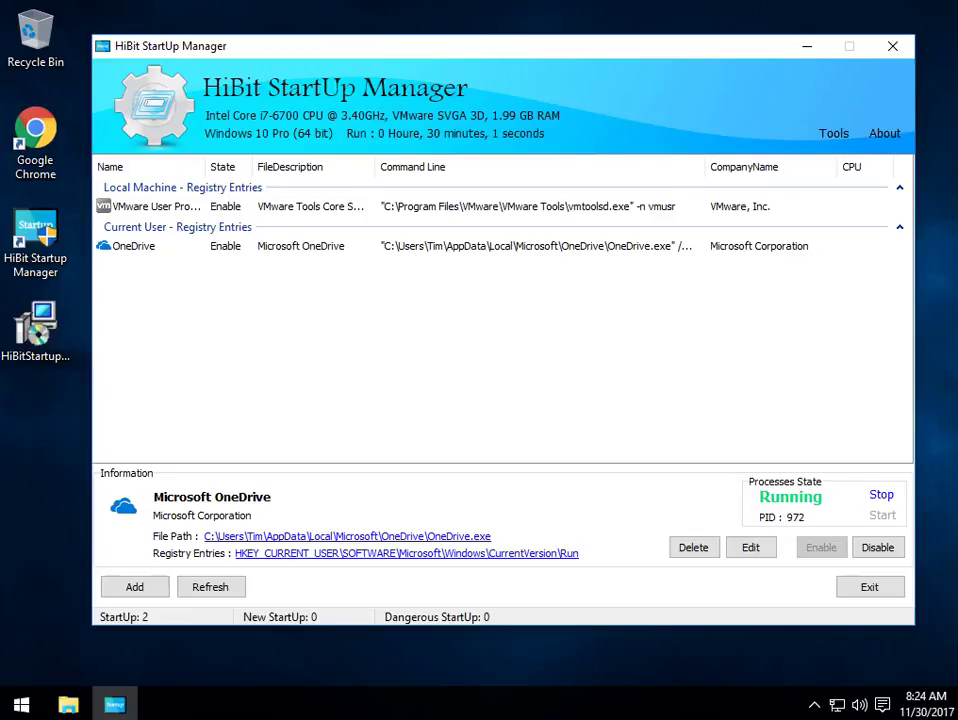
Create a new startup backup in the Backup Manager and close the manager.
left_click(833, 133)
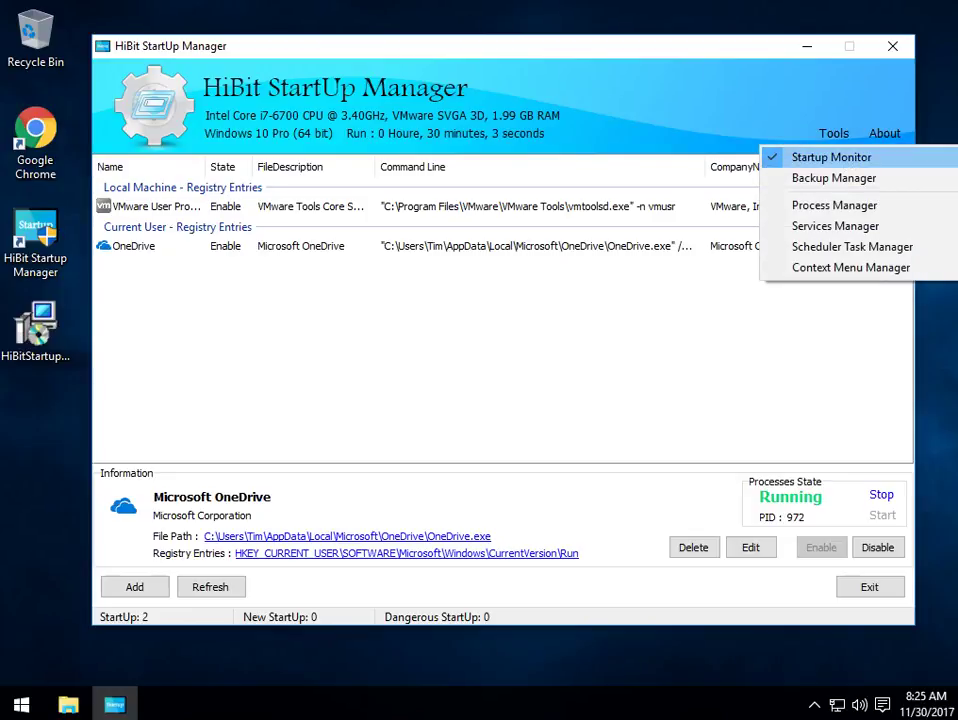
left_click(834, 178)
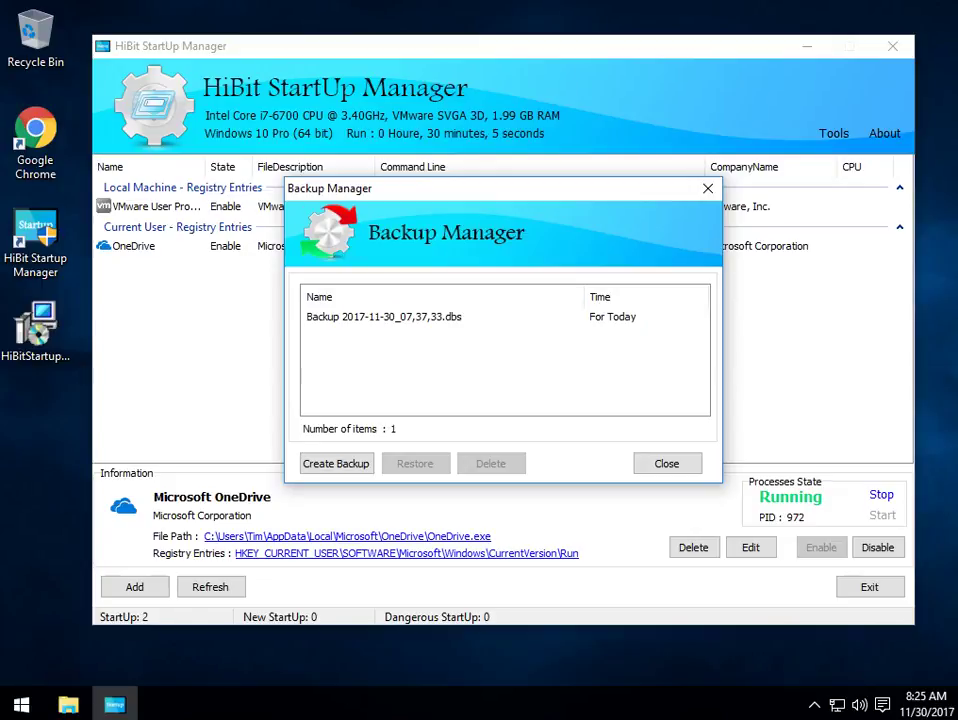
left_click(336, 463)
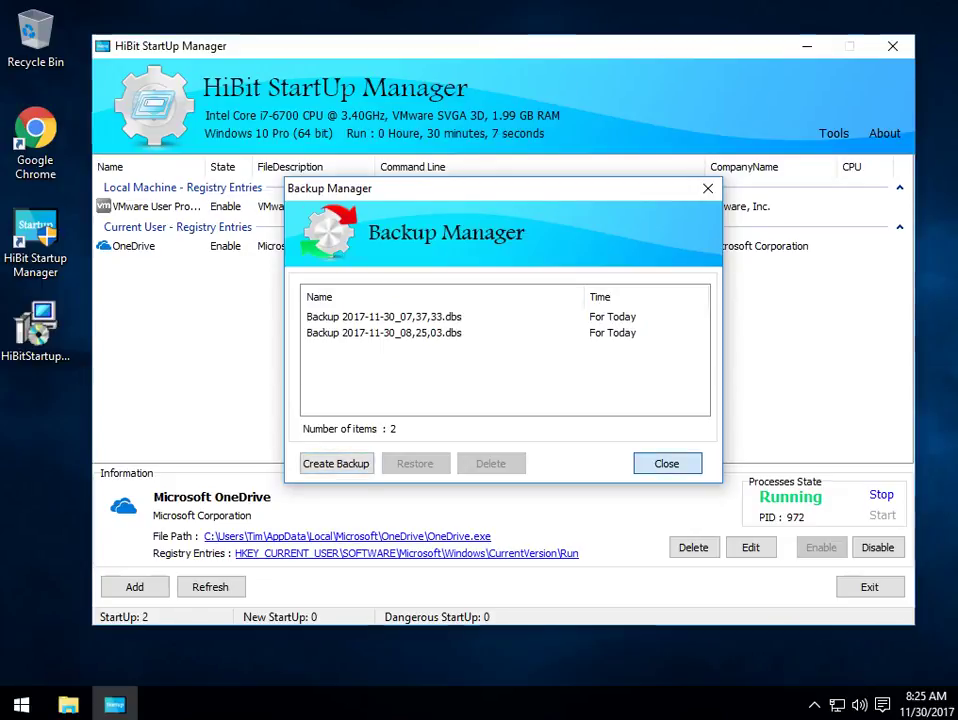
left_click(667, 463)
Reopen the Backup Manager to examine the list of stored backups and close it again.
left_click(833, 133)
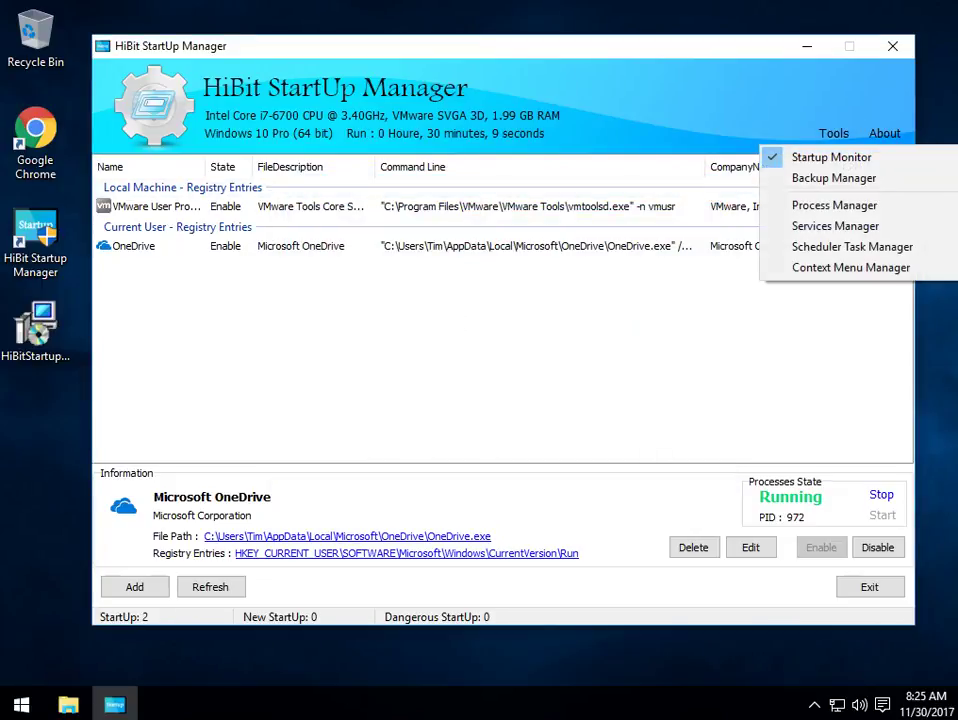
left_click(834, 178)
key("Return")
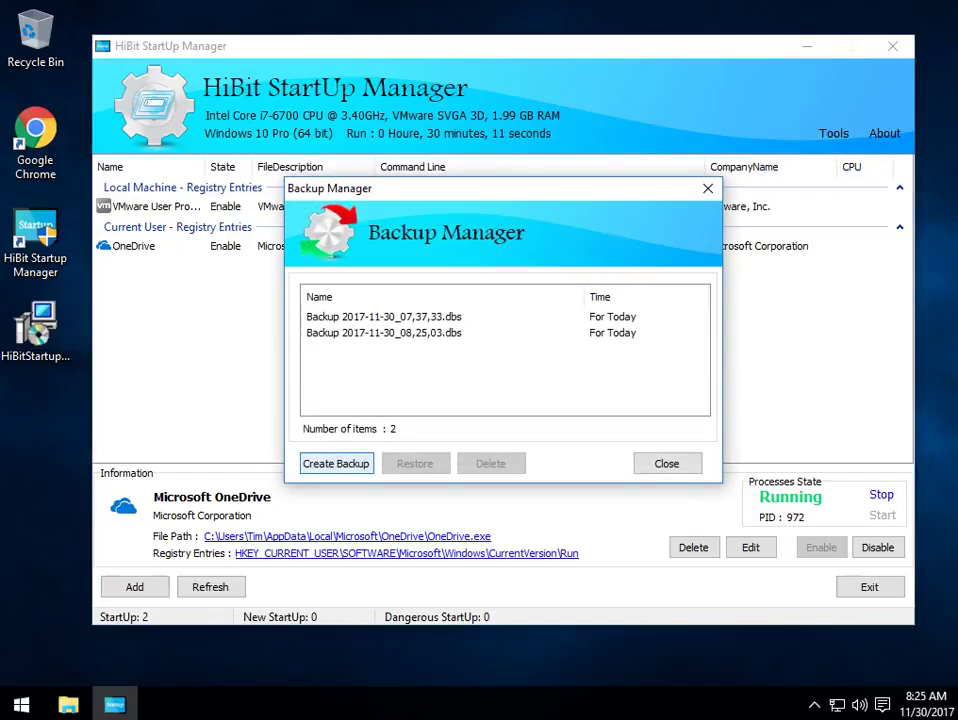
key("Tab")
key("Return")
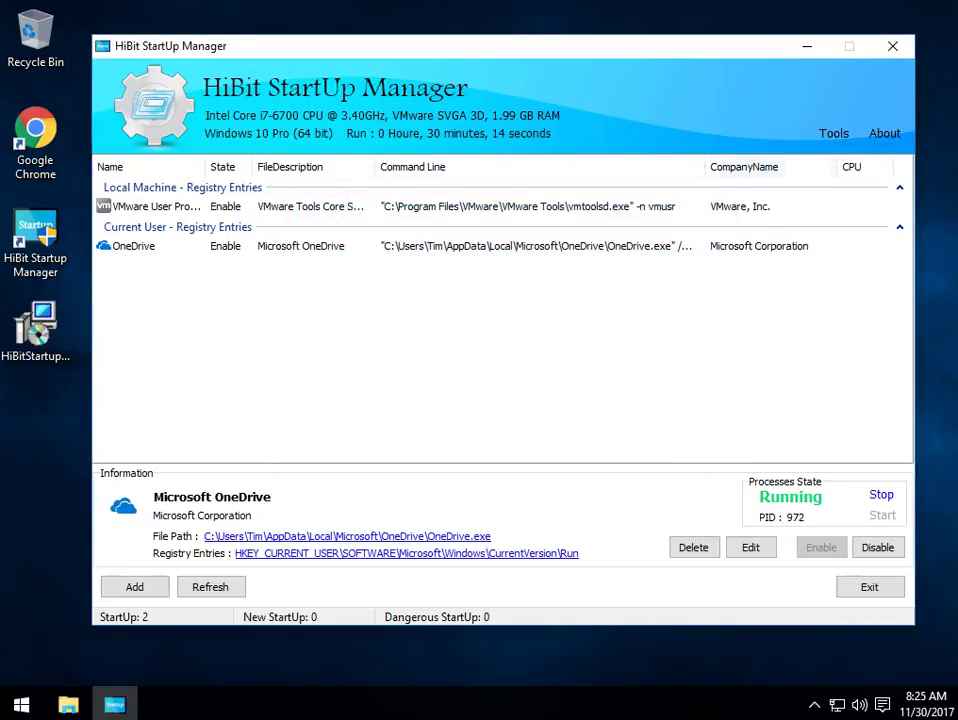
Open the Process Manager and reposition its window so that it fits on the screen.
key("alt+t")
key("Down")
key("Down")
key("Return")
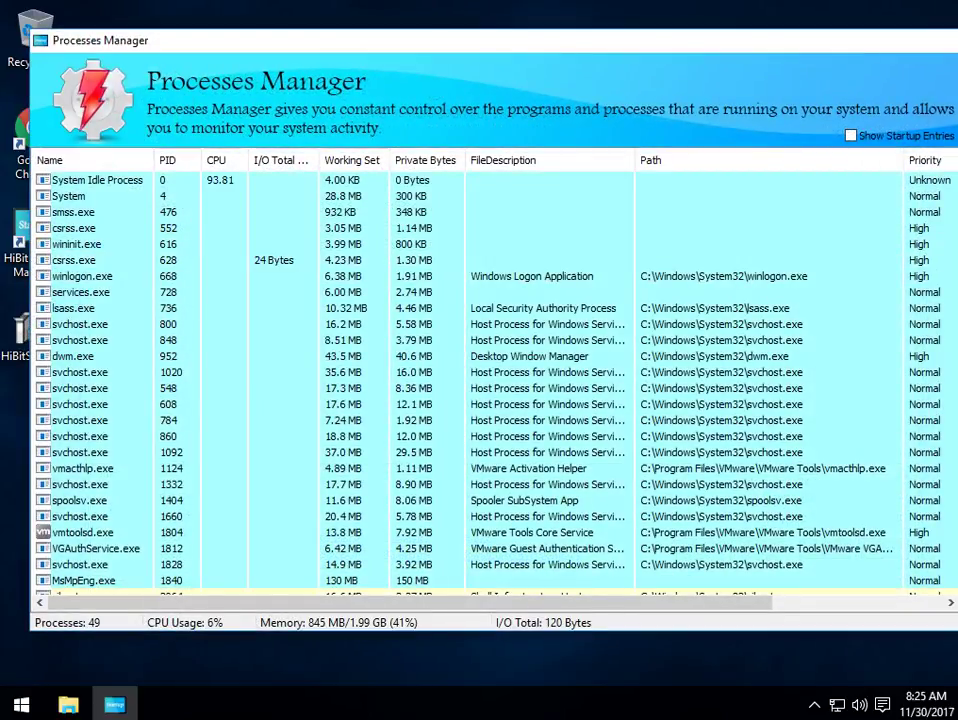
left_click_drag(542, 41, 520, 41)
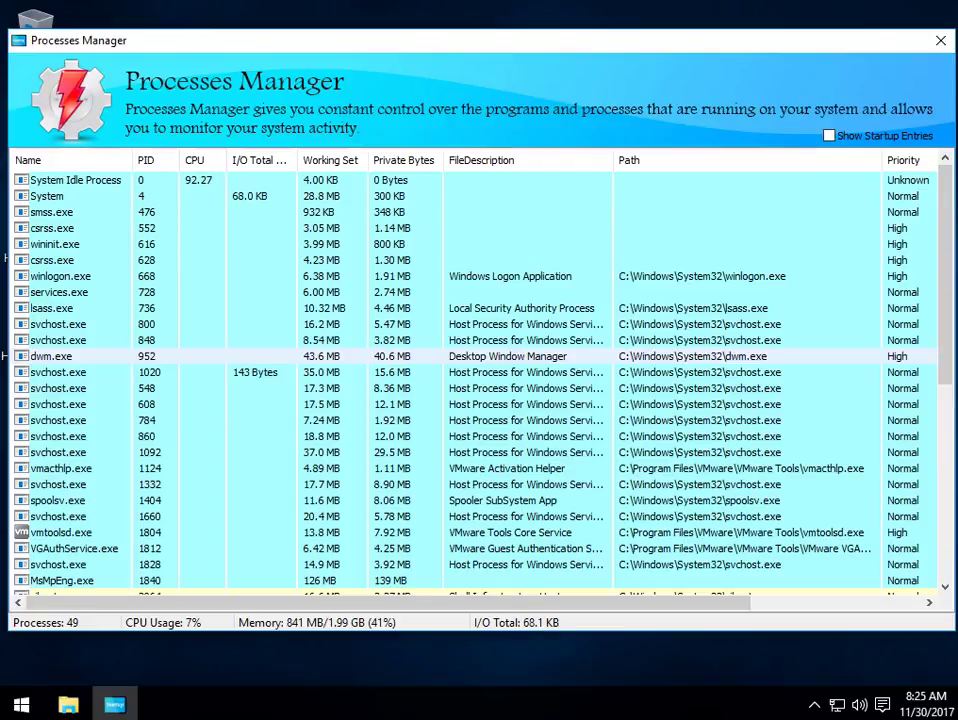
View the file information of the winlogon.exe process and close the dialog.
right_click(388, 279)
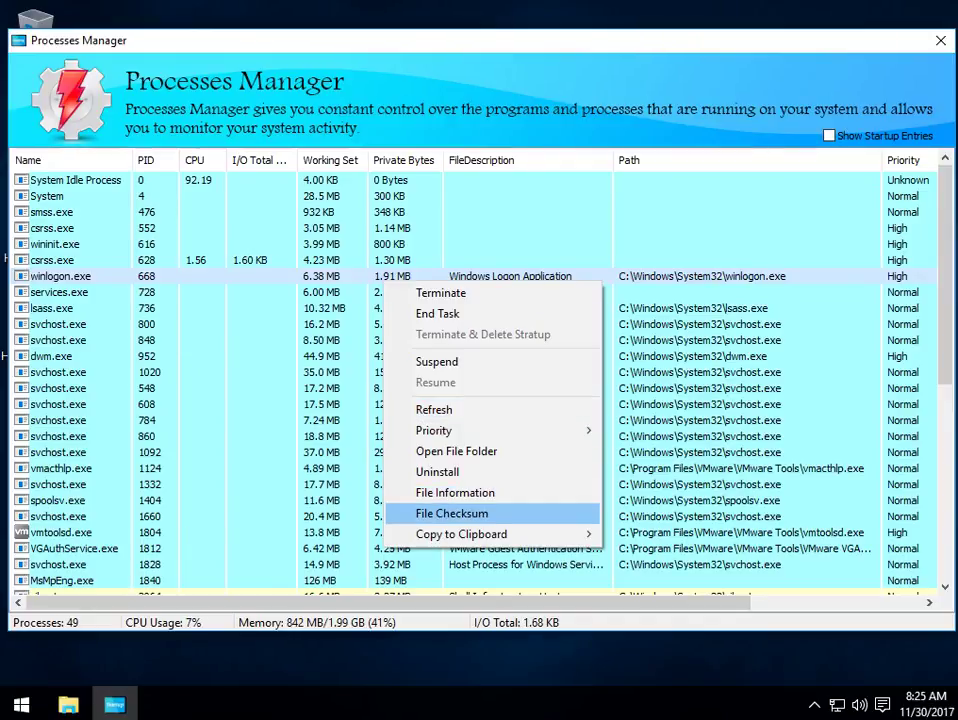
left_click(455, 492)
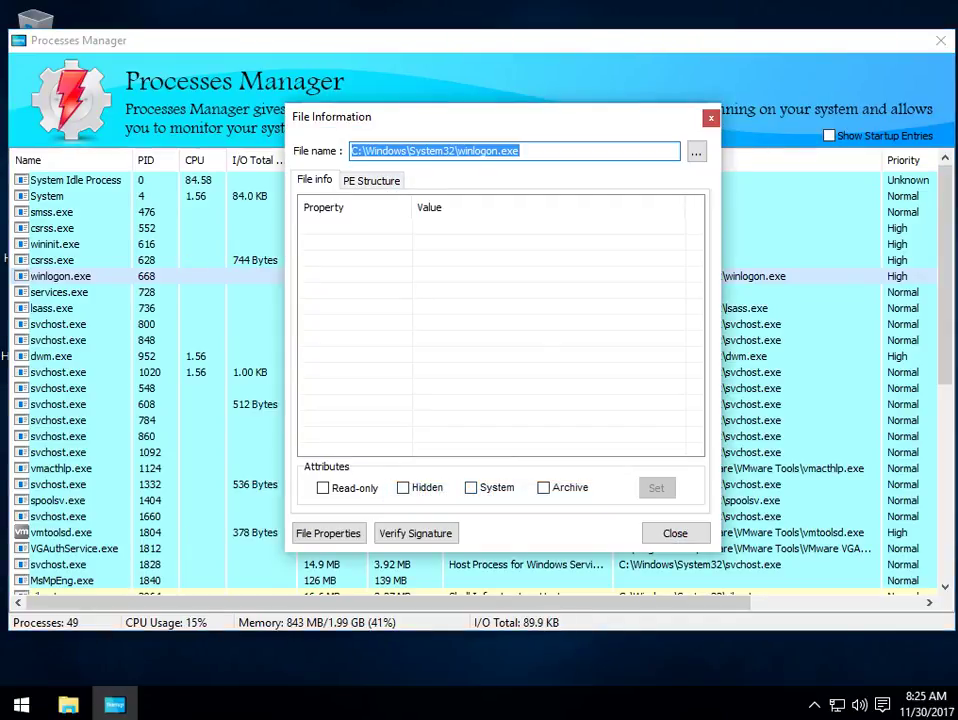
left_click(675, 533)
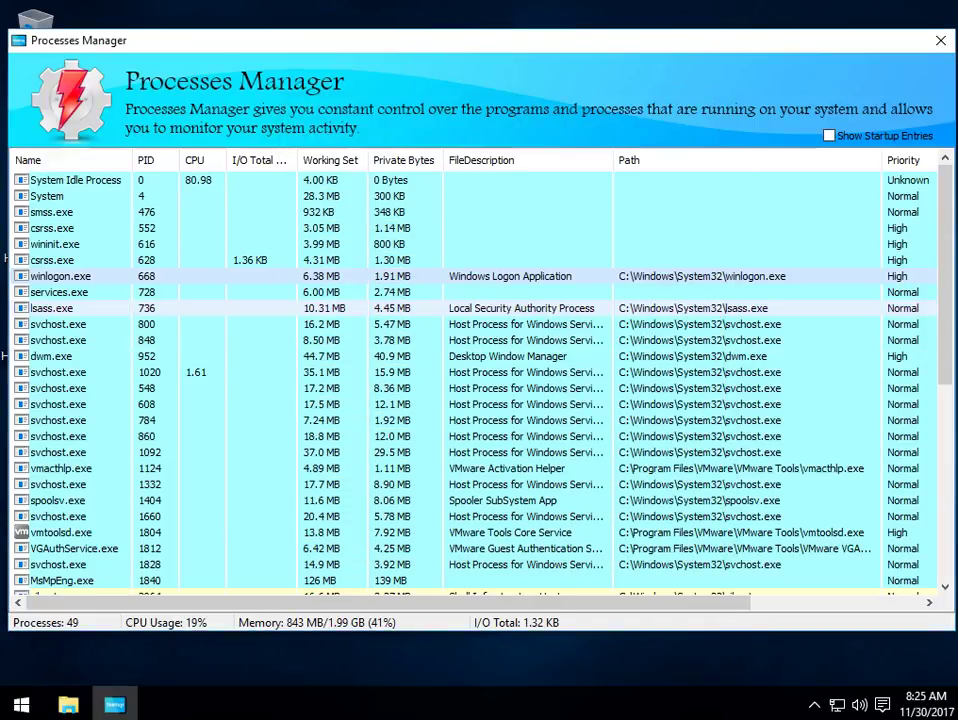
Try to open the file folders of the lsass.exe and winlogon.exe processes.
left_click(520, 308)
right_click(405, 310)
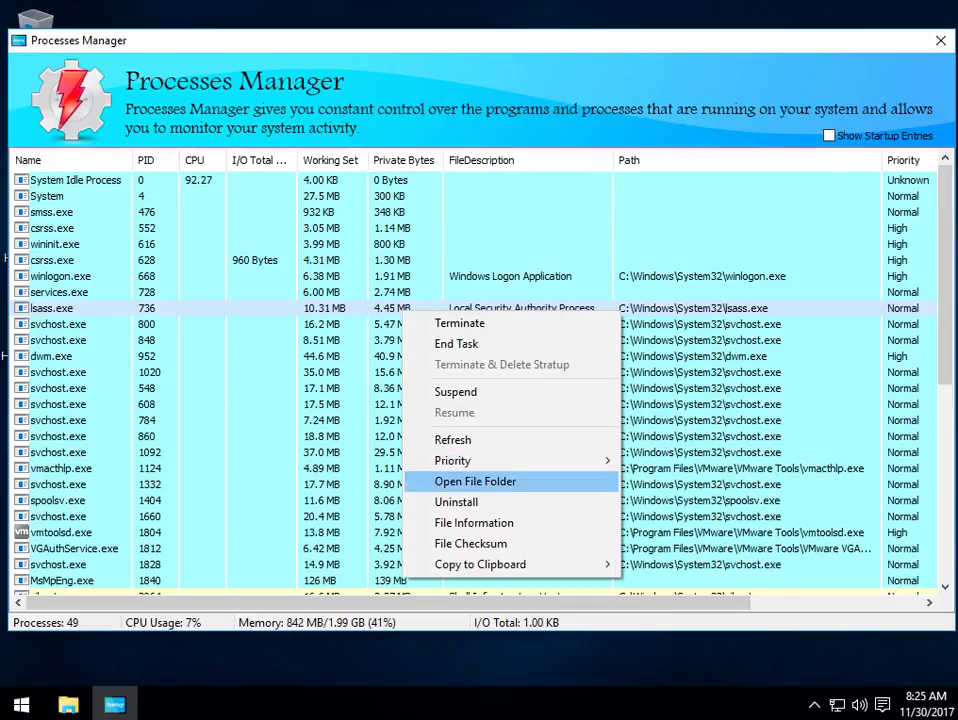
left_click(475, 482)
left_click(532, 418)
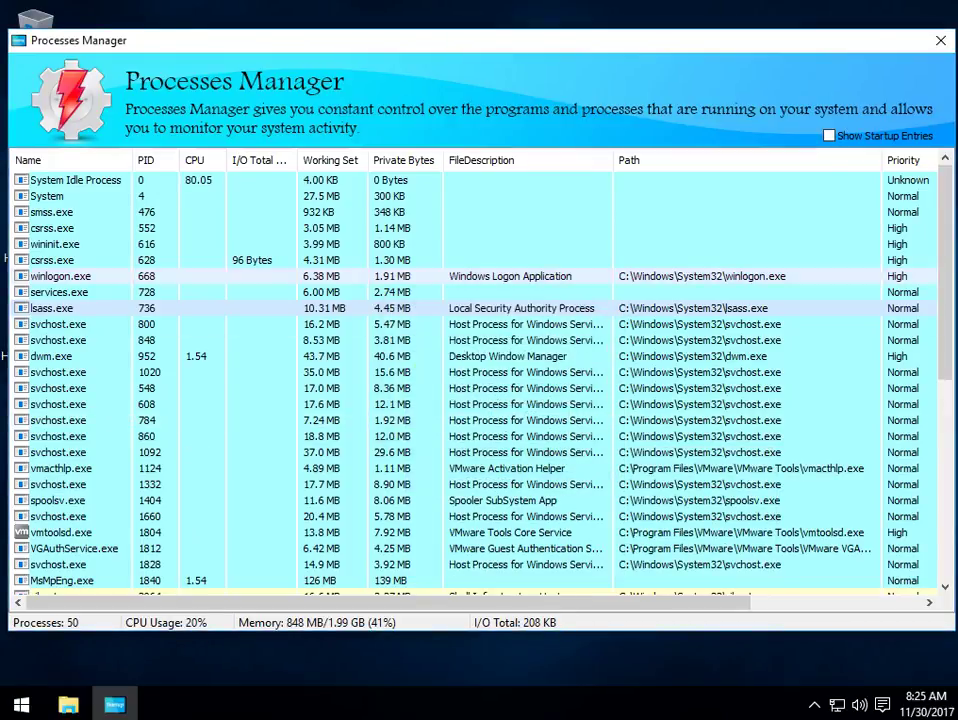
right_click(479, 276)
left_click(540, 448)
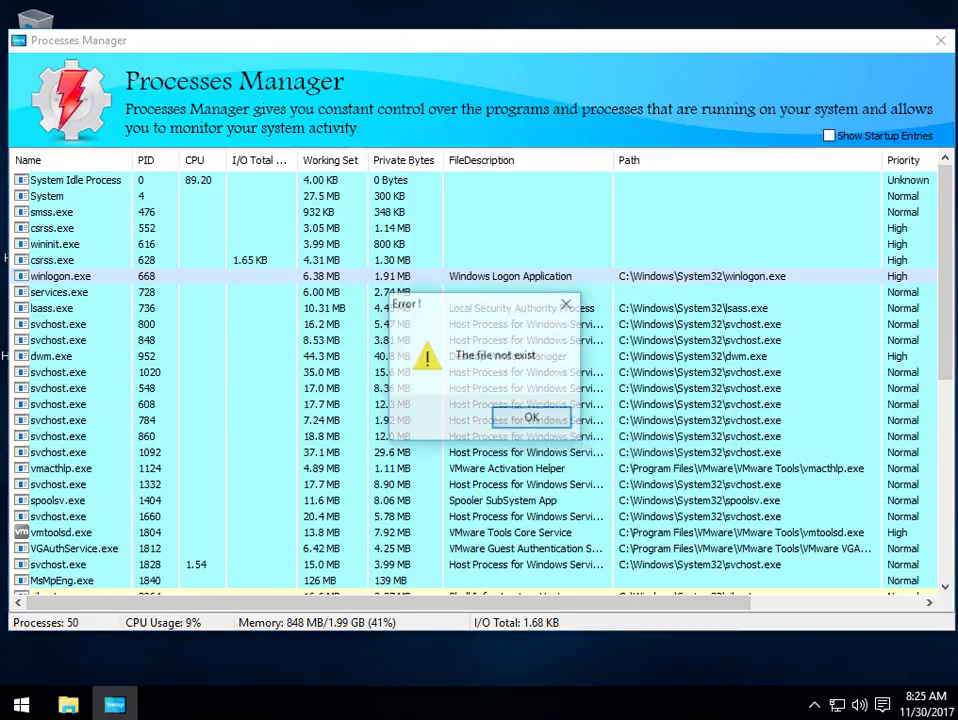
left_click(530, 418)
Open the file folder of the svchost.exe process with PID 860 and close the folder window.
right_click(490, 435)
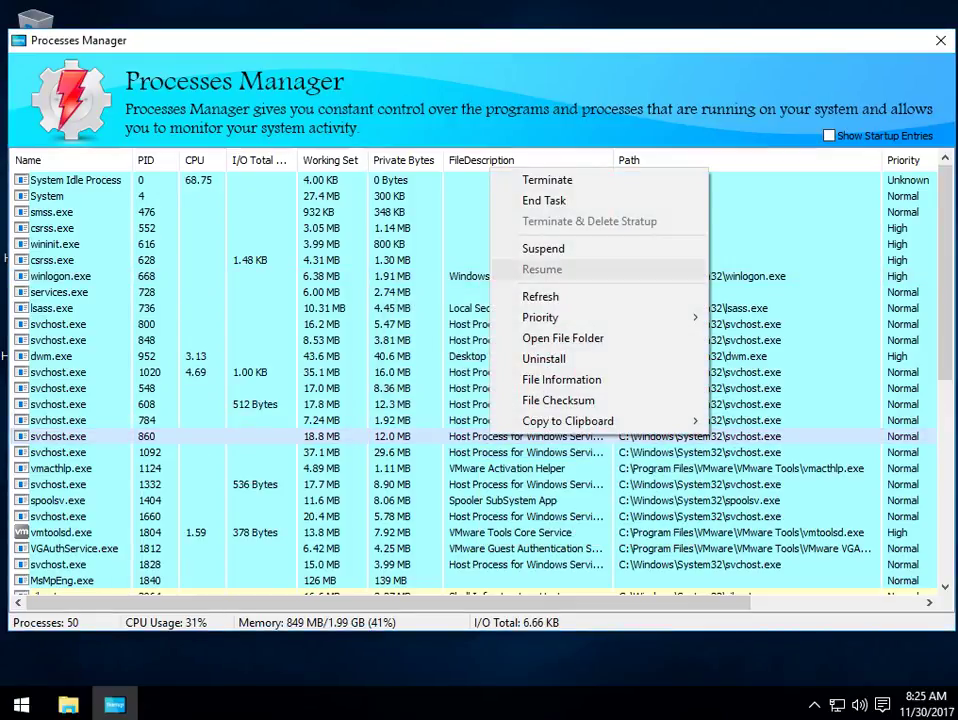
left_click(562, 338)
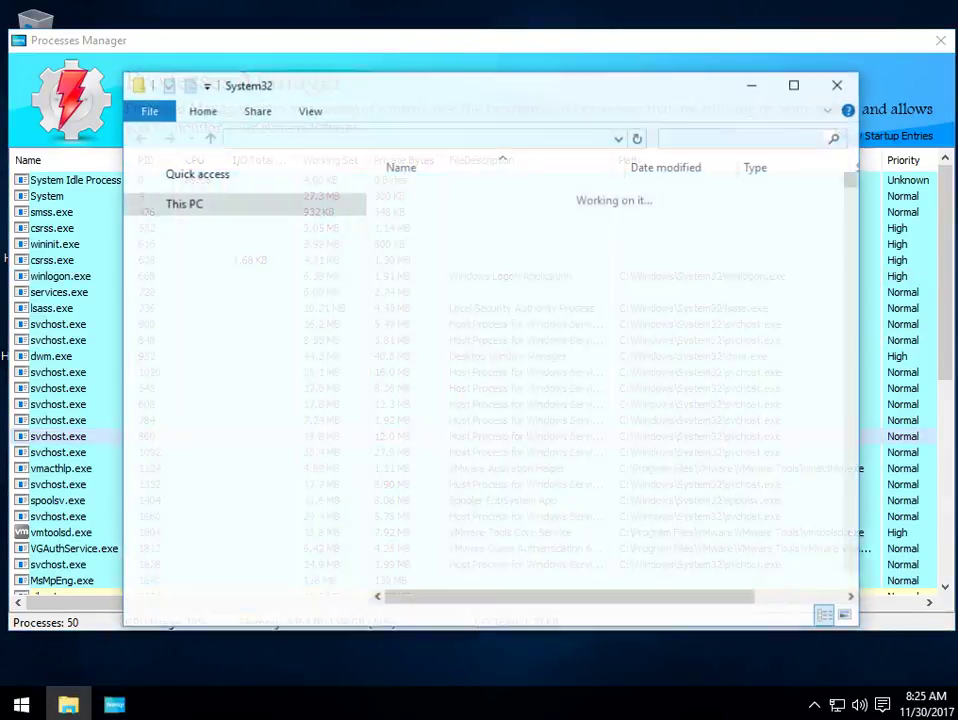
left_click(838, 85)
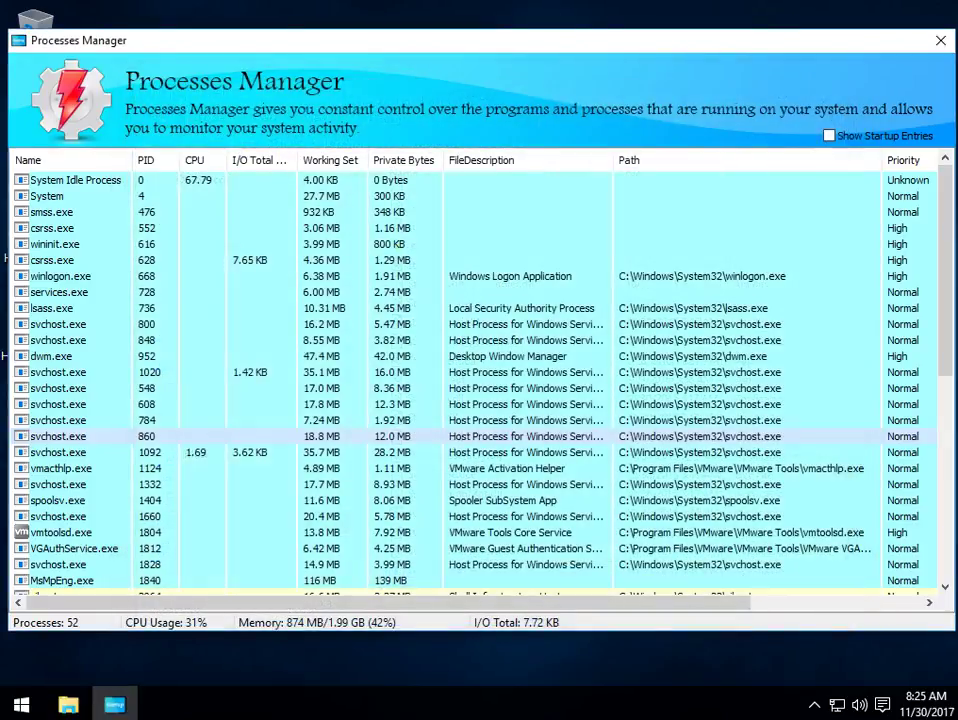
right_click(511, 436)
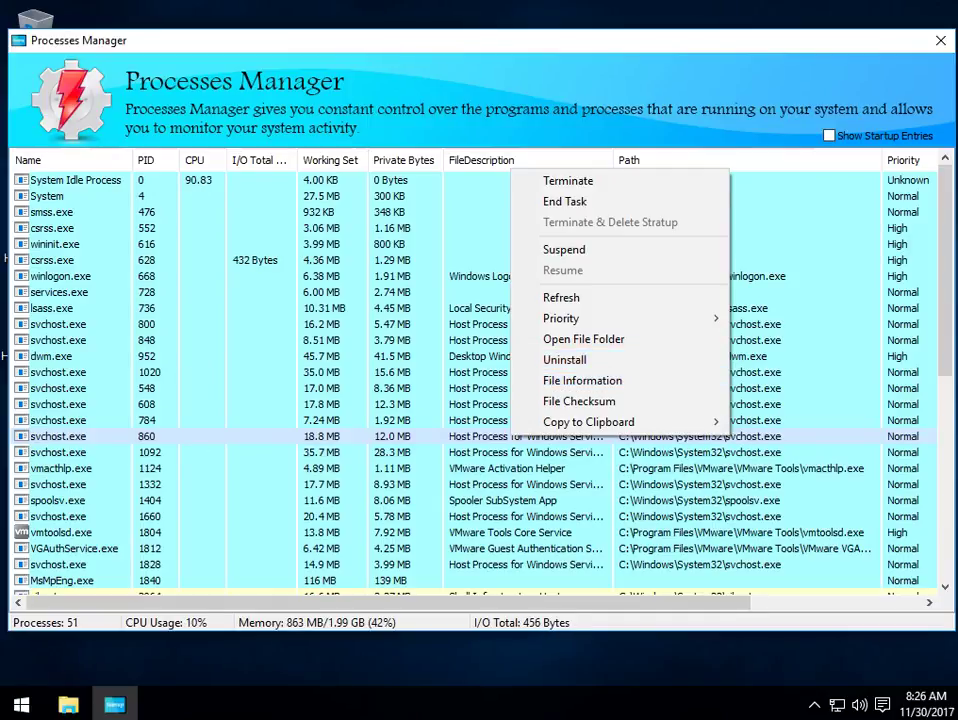
key("Escape")
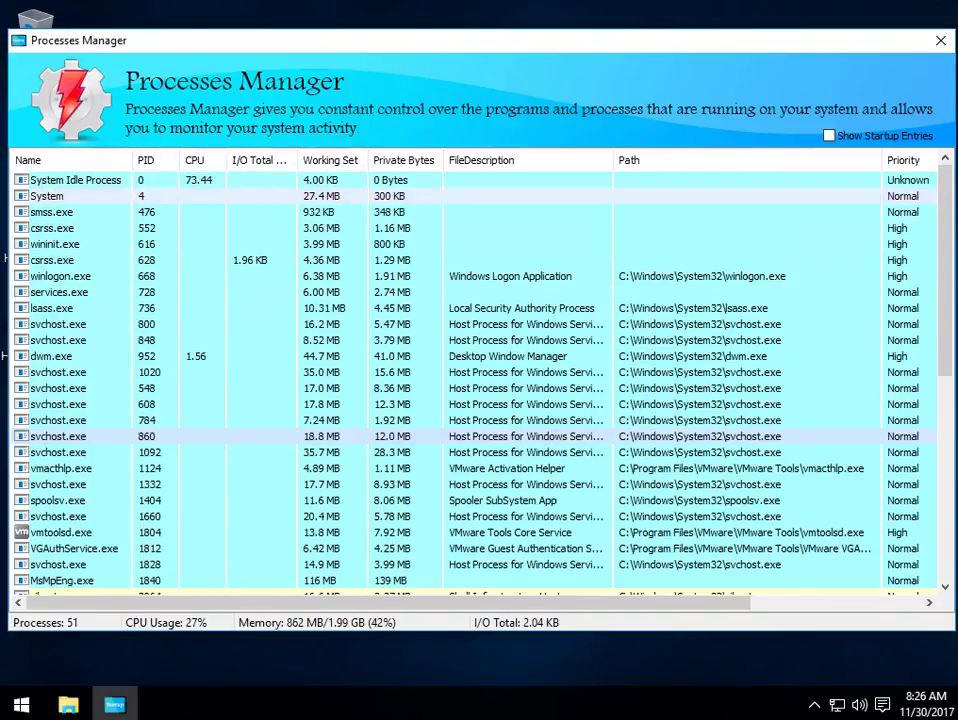
scroll(475, 380, "down", 8)
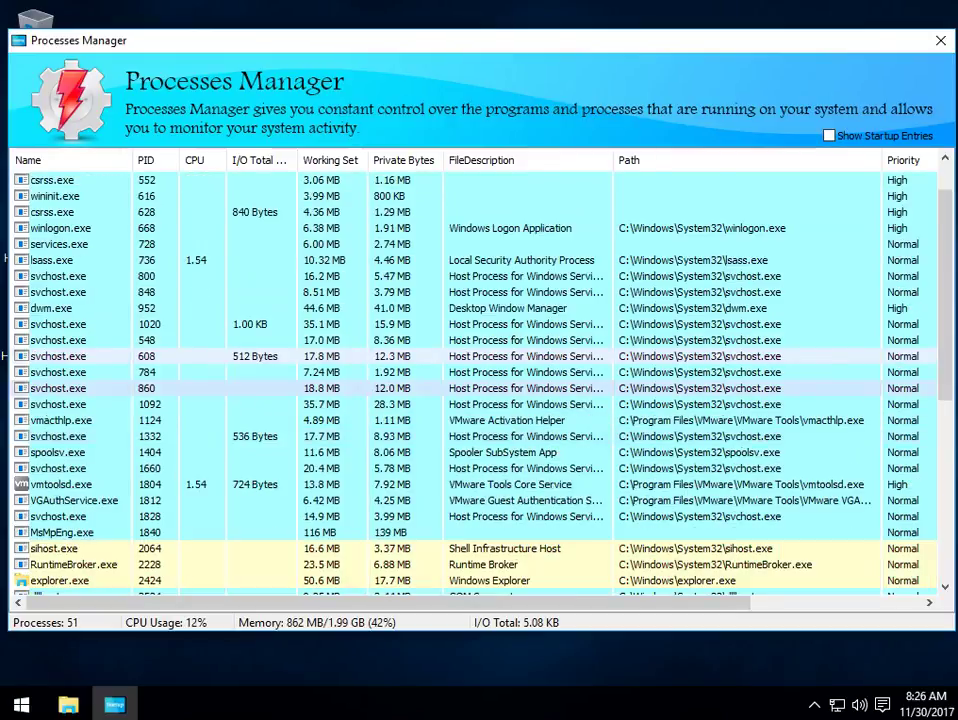
scroll(475, 380, "up", 8)
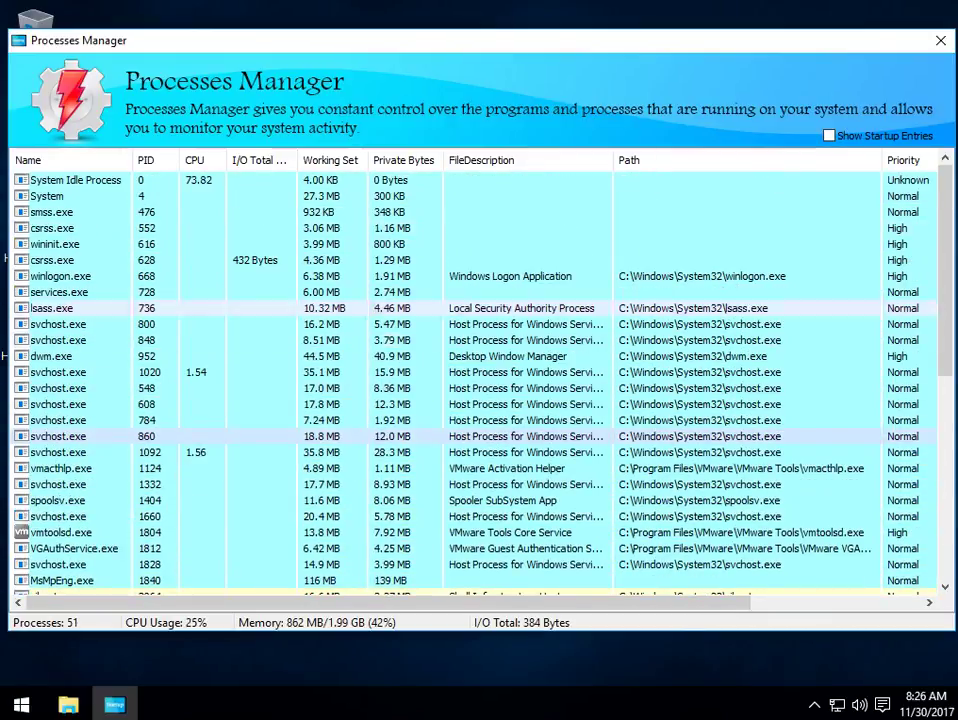
scroll(475, 380, "down", 7)
scroll(475, 380, "up", 3)
scroll(475, 380, "up", 4)
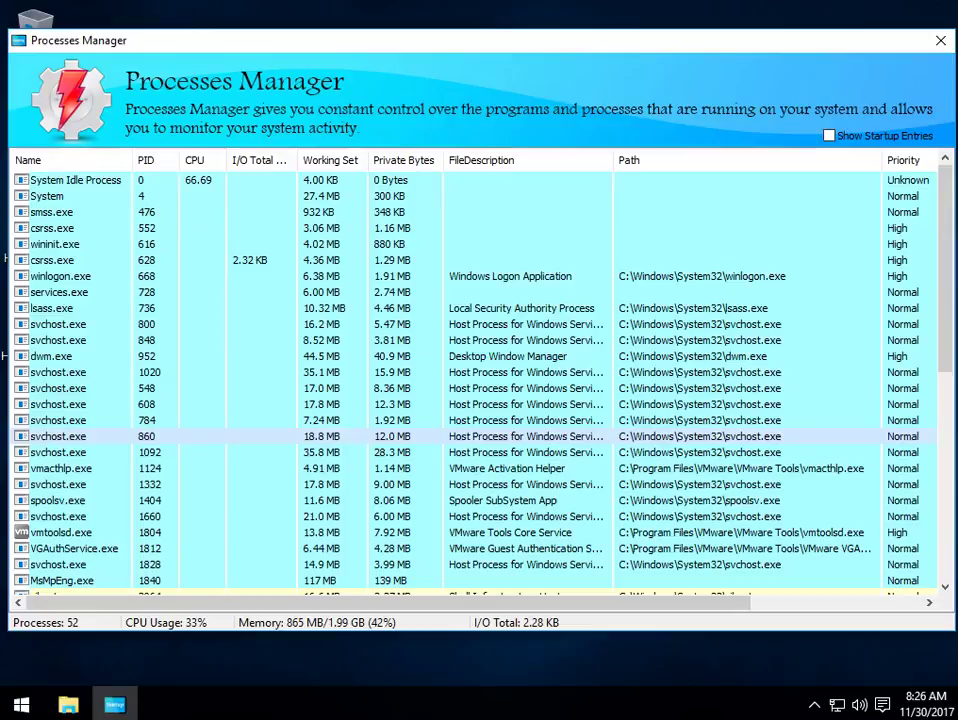
Turn on Show Startup Entries in the process list and examine the processes down to the end.
left_click(829, 136)
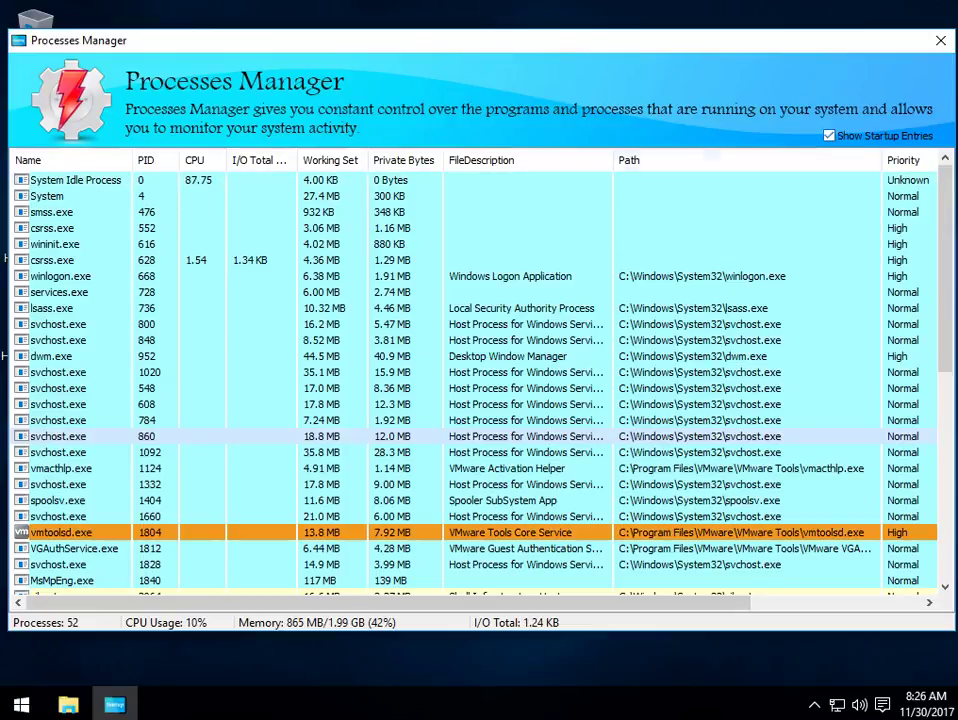
scroll(475, 380, "down", 4)
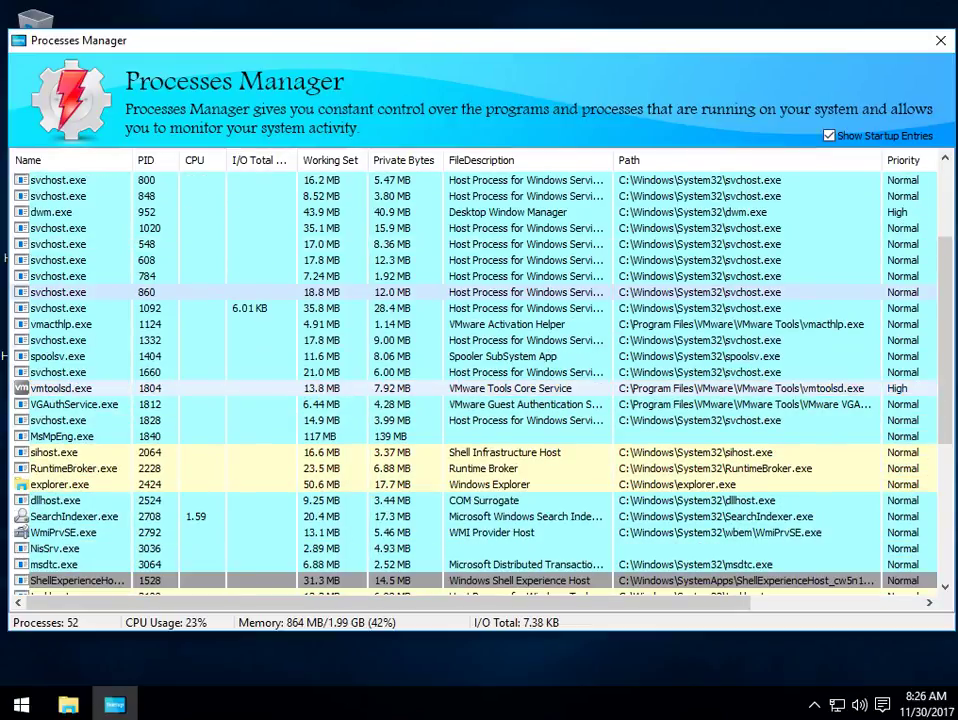
scroll(475, 380, "down", 5)
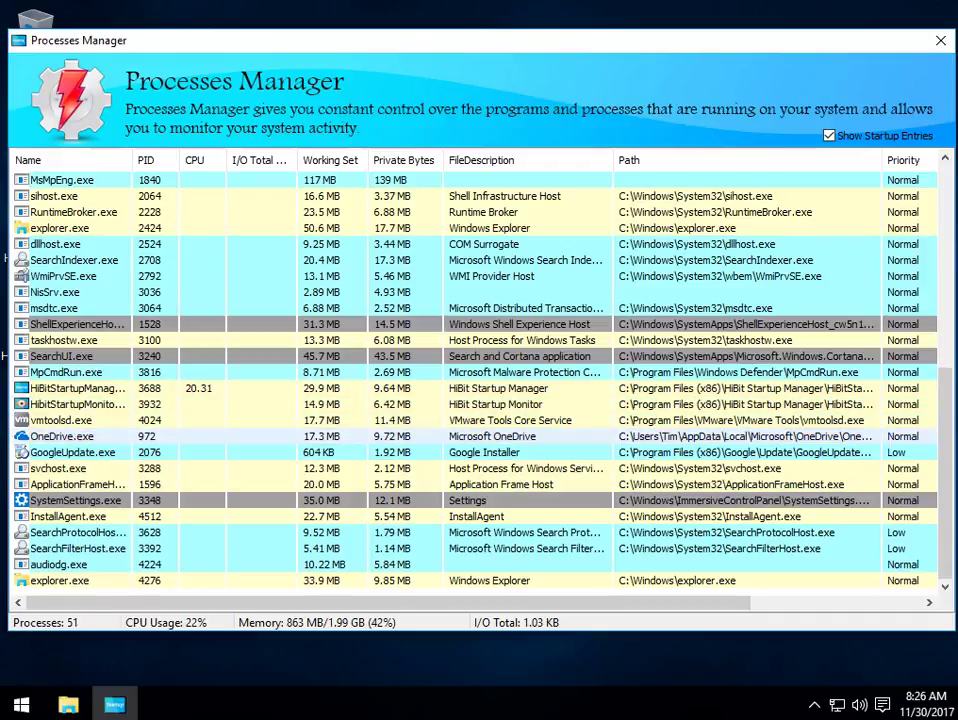
Look back through the processes to the start of the list and close the Processes Manager.
scroll(520, 276, "up", 5)
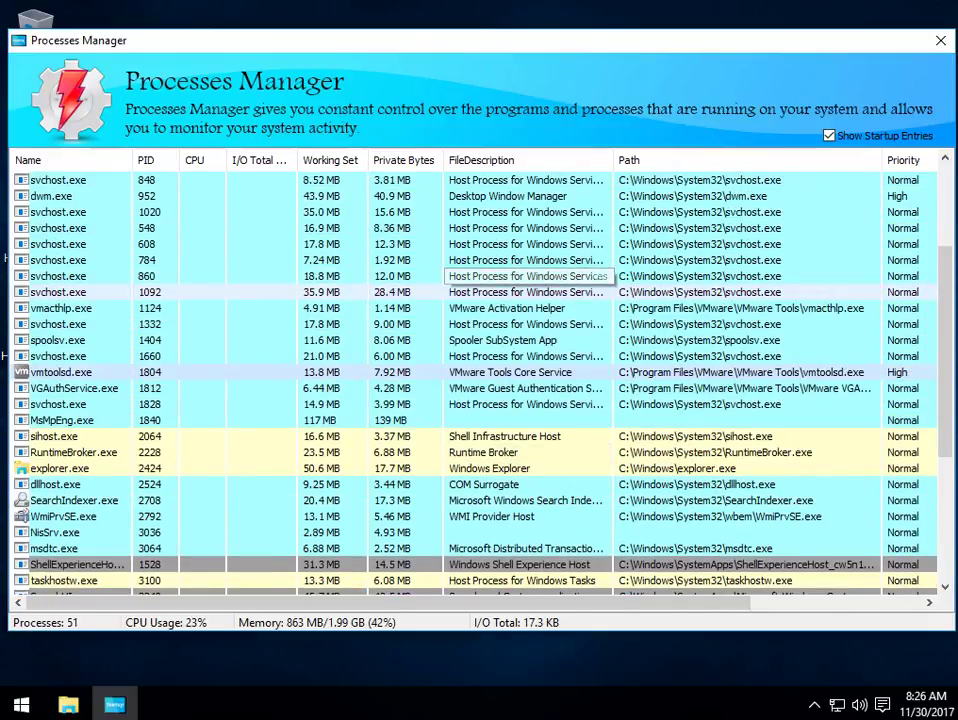
scroll(520, 276, "up", 3)
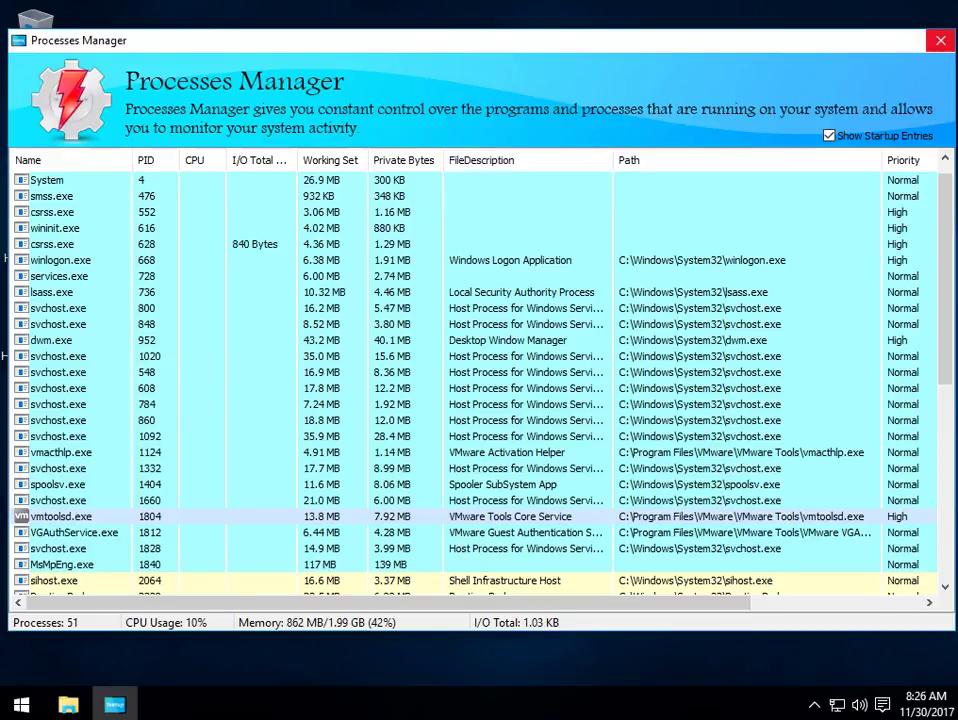
left_click(940, 40)
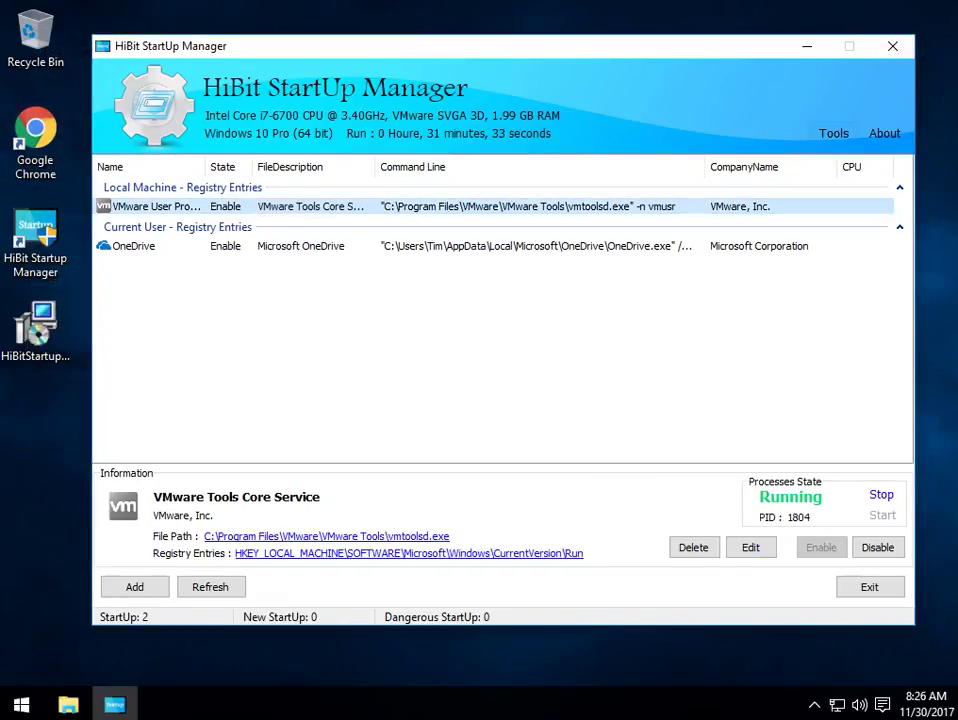
Open the Services Manager, examine the services list, and view the details of Windows Audio Endpoint Builder and Windows Audio.
left_click(833, 133)
left_click(825, 224)
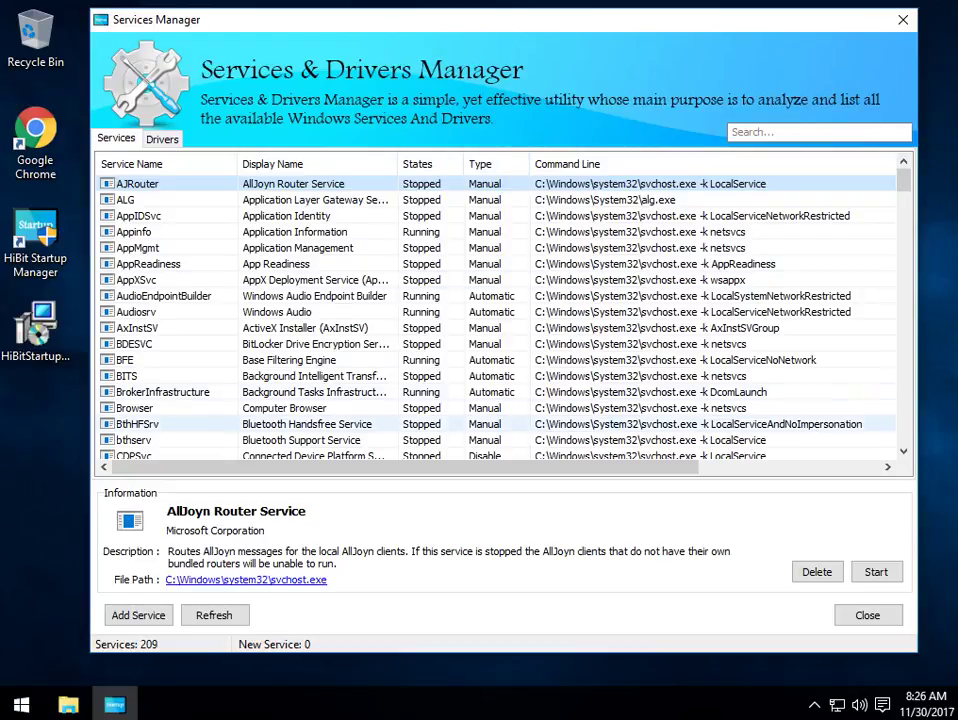
scroll(300, 360, "down", 3)
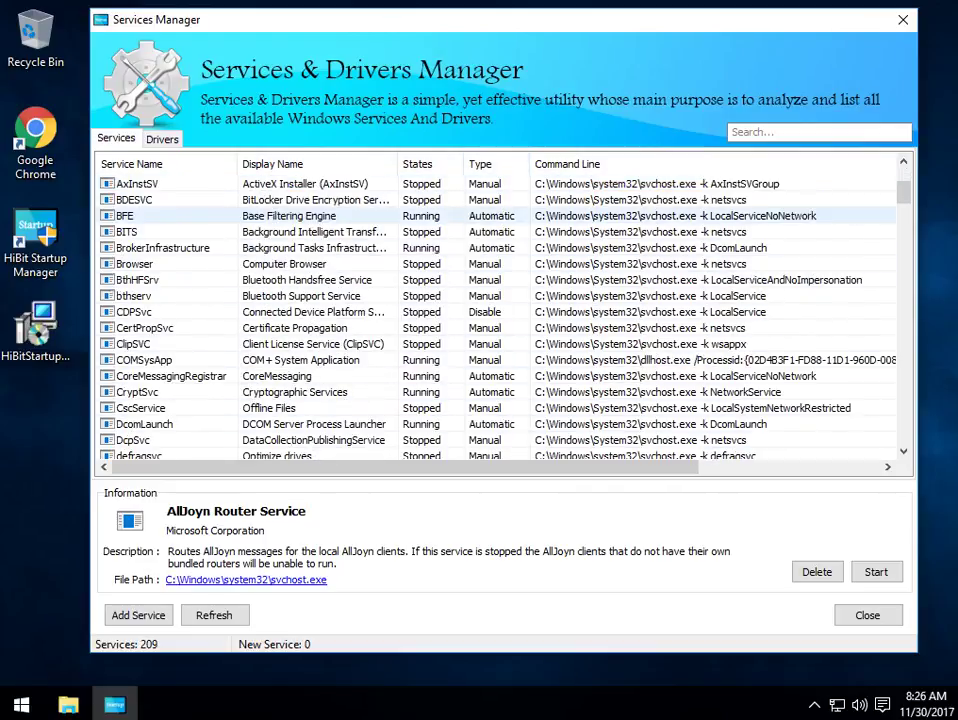
scroll(300, 215, "down", 4)
scroll(300, 215, "up", 7)
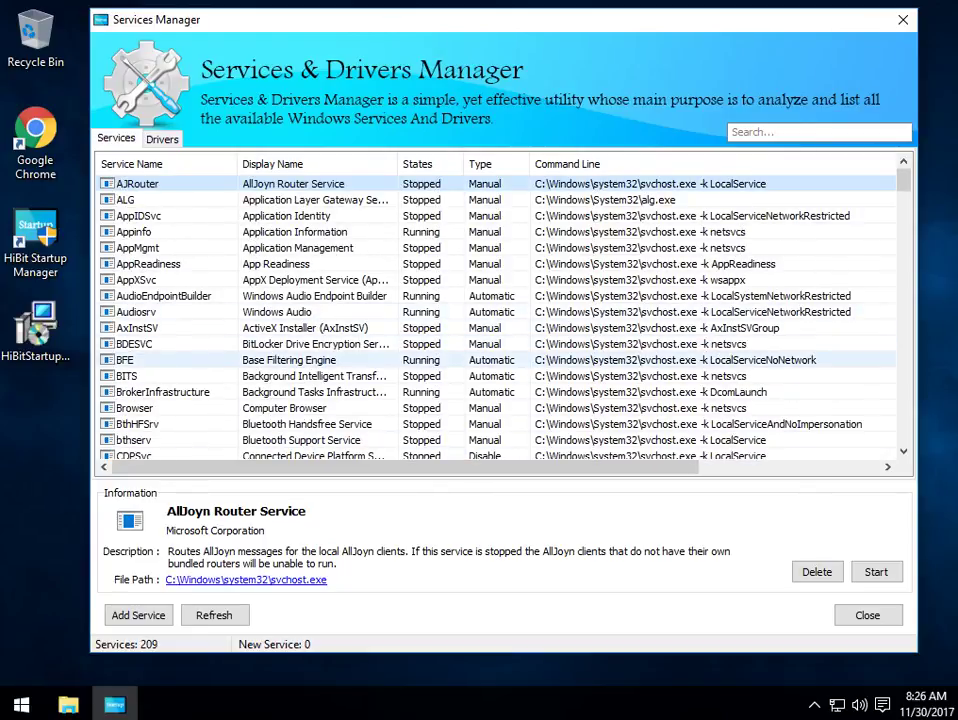
left_click(314, 296)
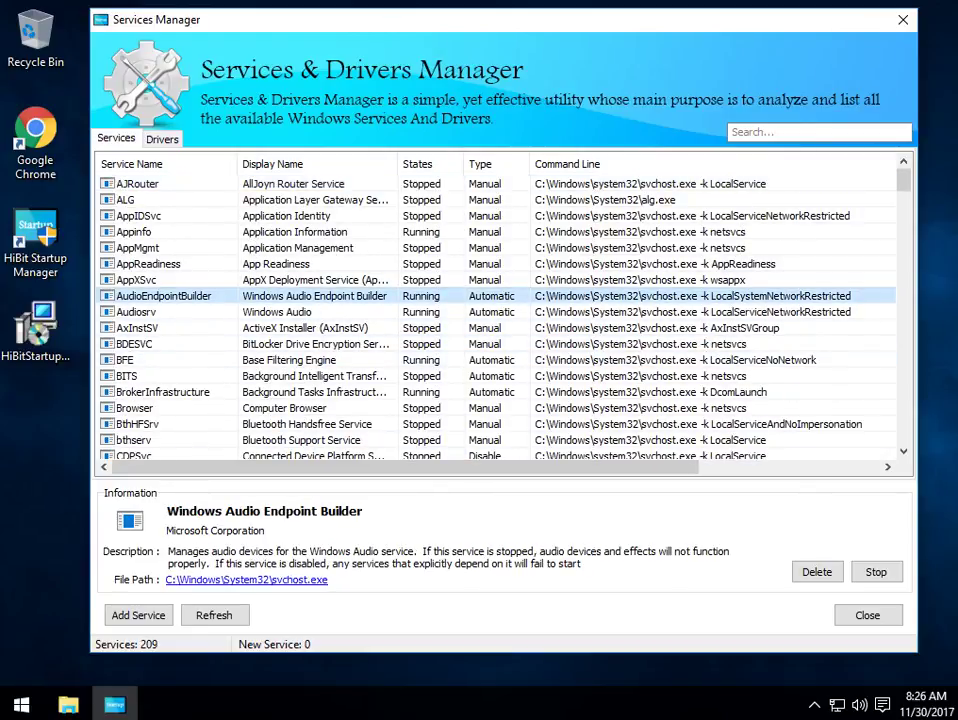
left_click(314, 312)
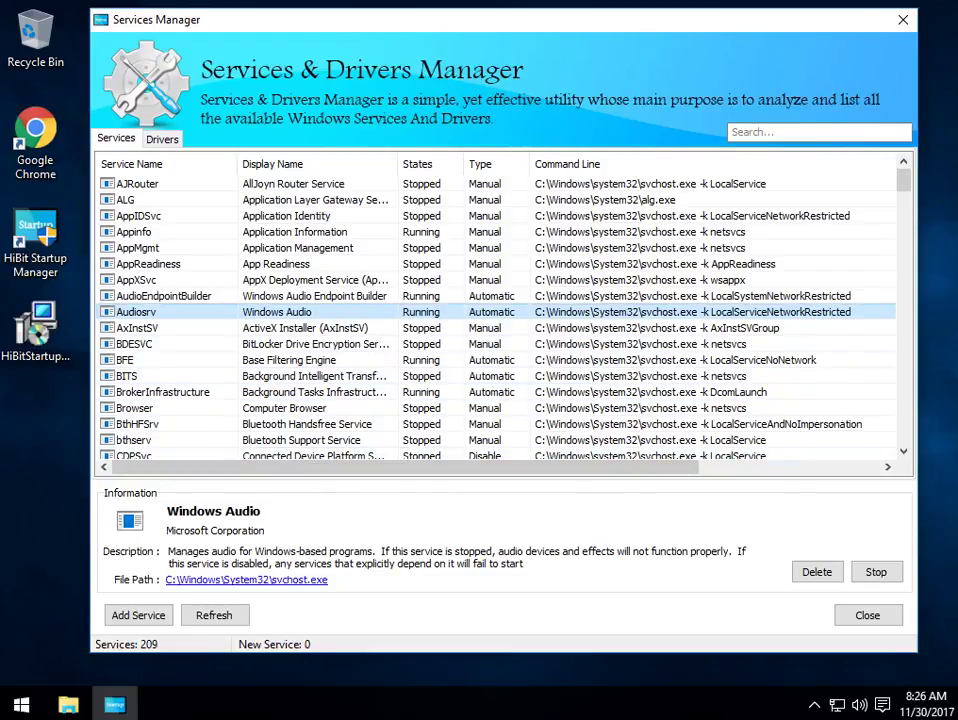
Open the registry entry of the Audiosrv service and close the Registry Editor.
right_click(503, 312)
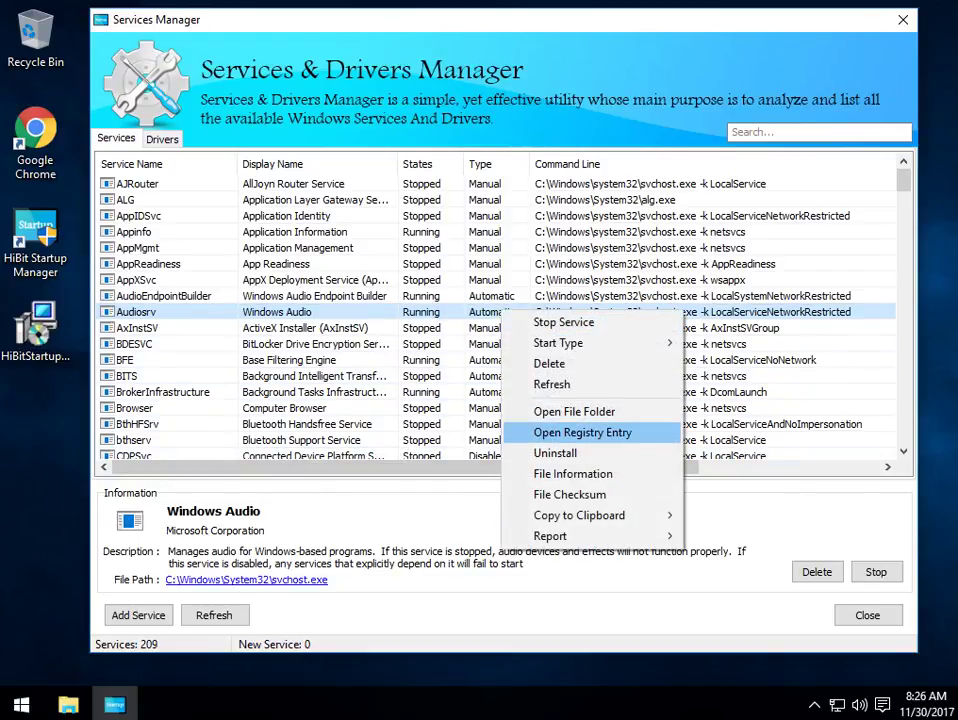
left_click(583, 432)
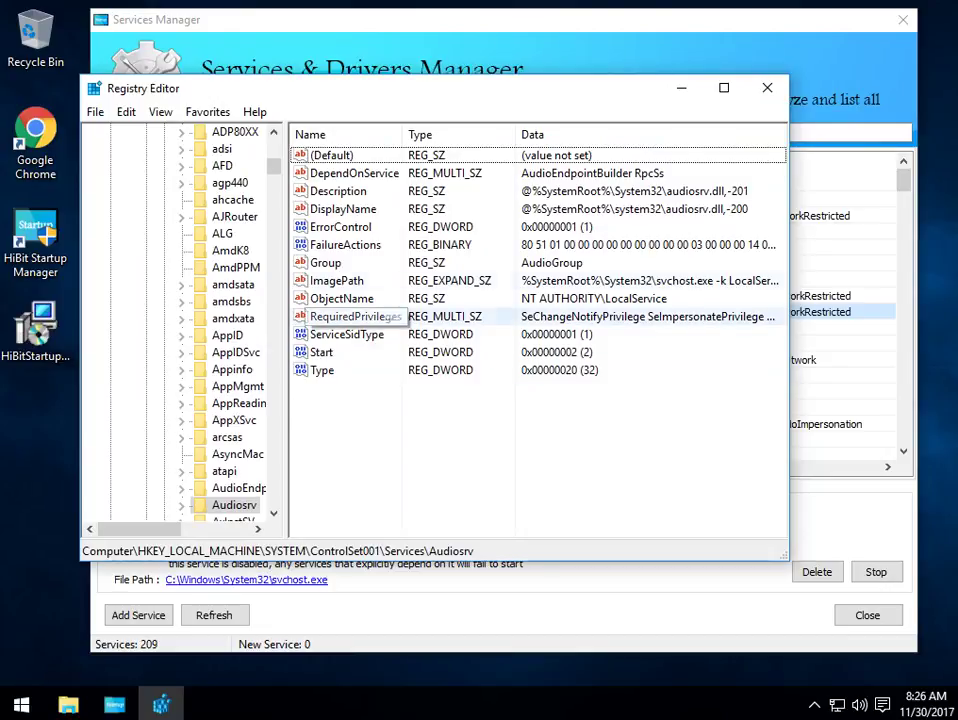
left_click(767, 88)
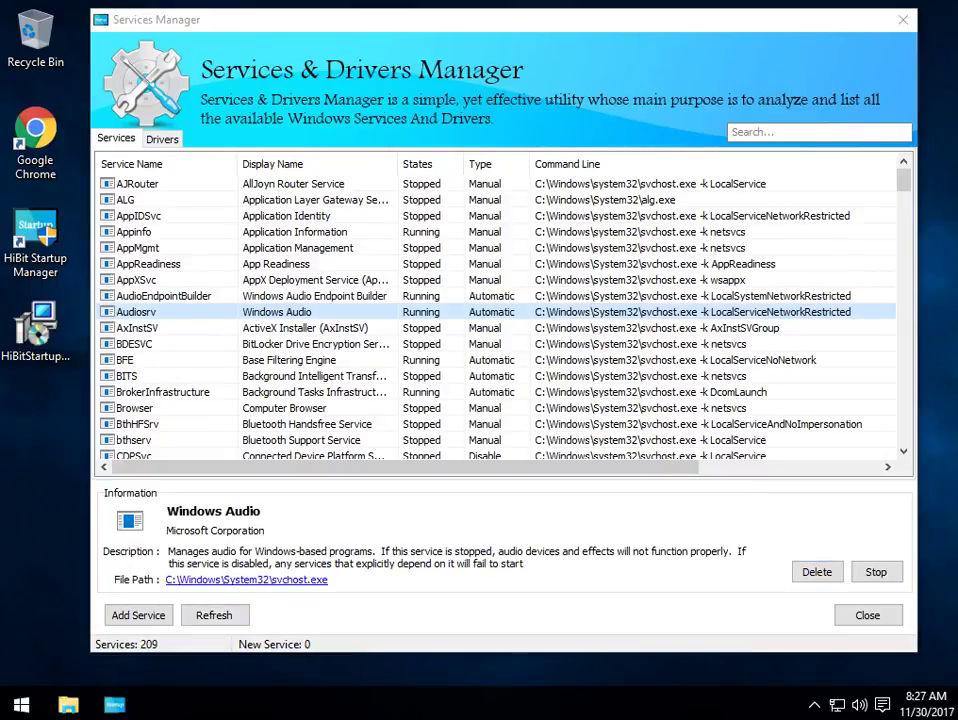
View the options available for the AppReadiness service and activate the service search.
right_click(341, 263)
key("Escape")
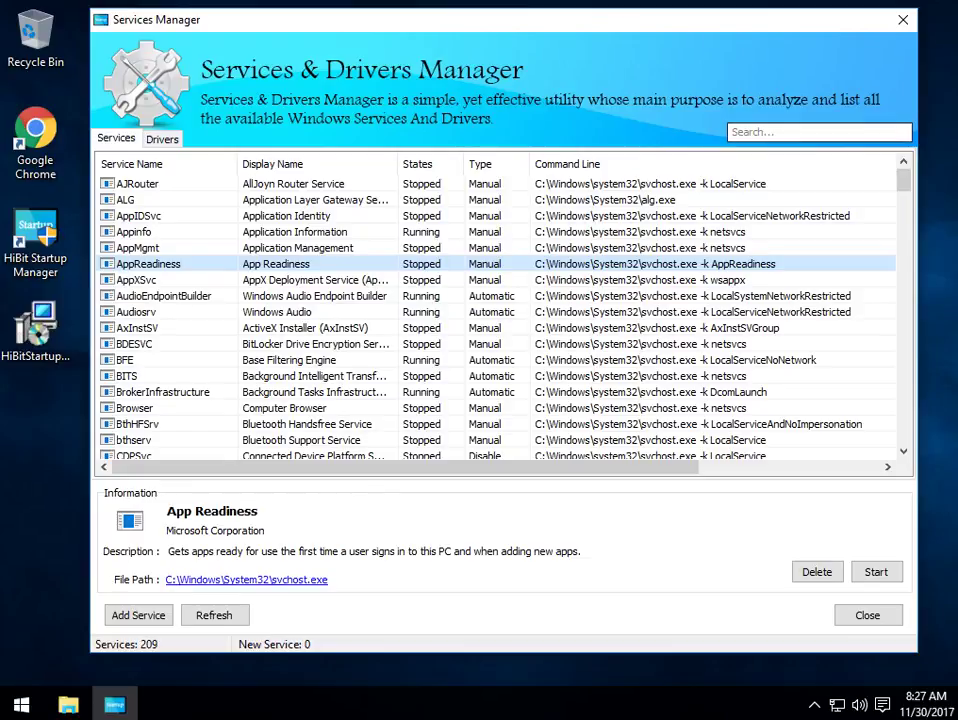
left_click(819, 132)
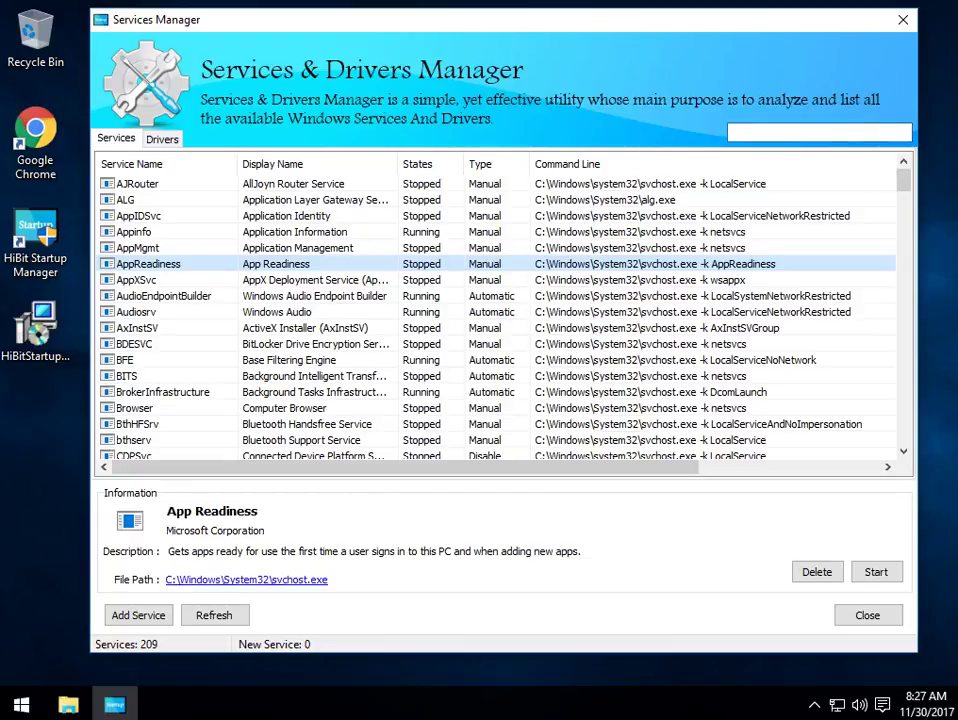
Examine the list of Windows drivers and close the Services Manager.
left_click(162, 139)
scroll(397, 410, "down", 17)
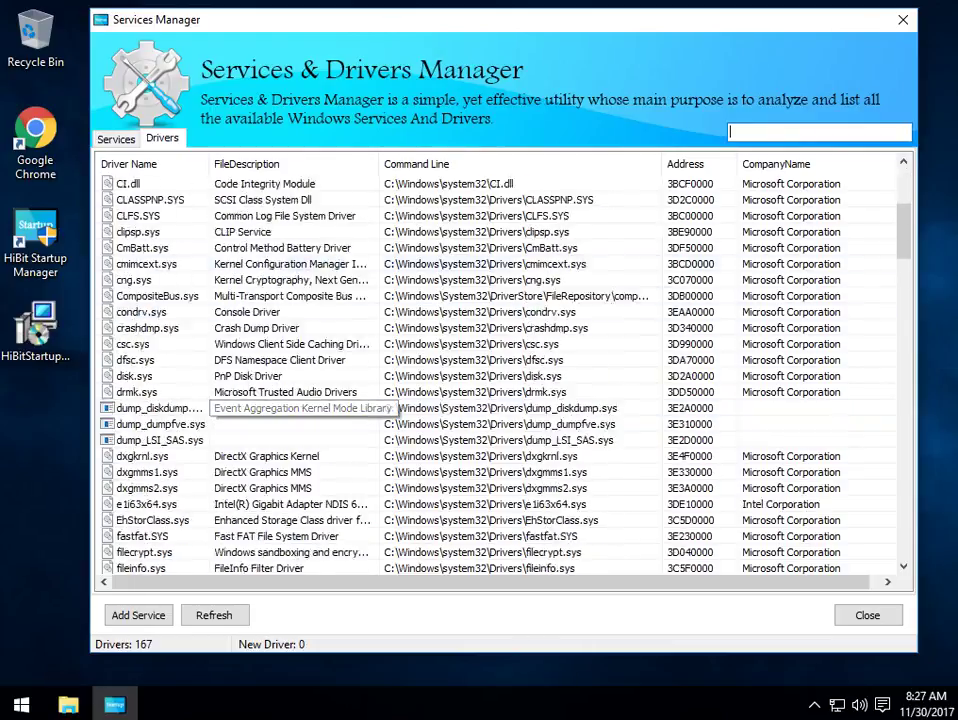
scroll(500, 375, "up", 17)
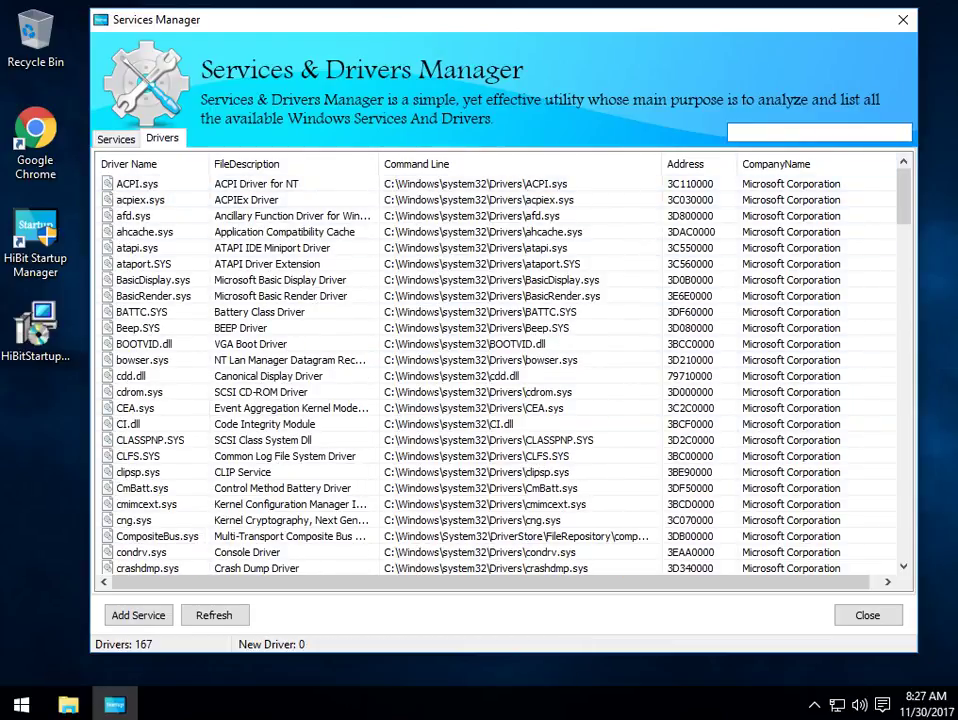
left_click(903, 20)
Open the Scheduler Task Manager and hide the Microsoft tasks in its list.
left_click(834, 133)
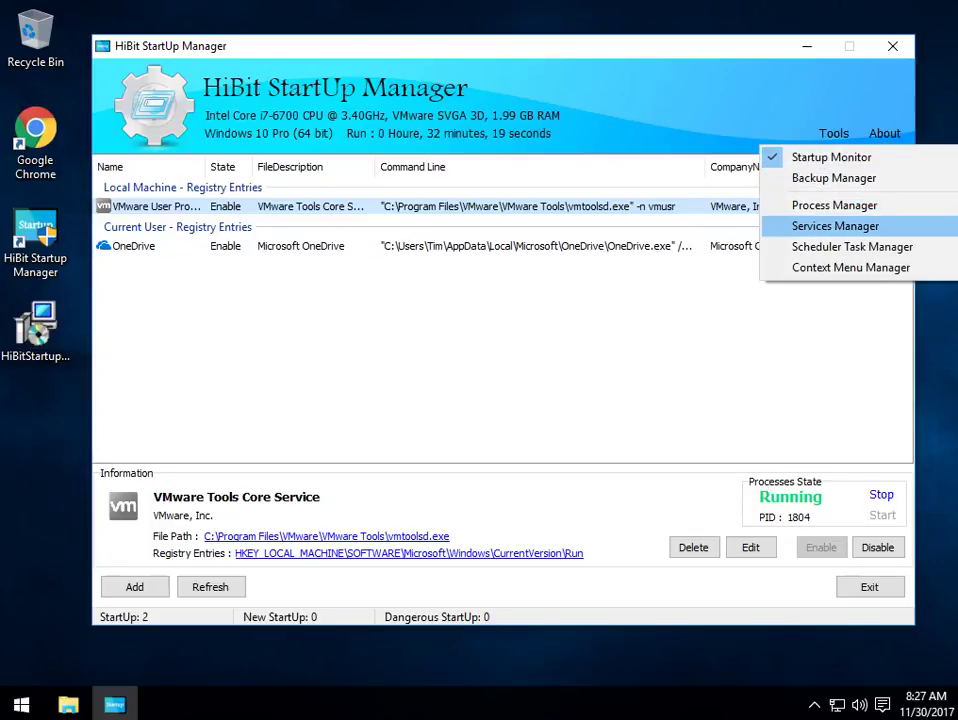
left_click(852, 247)
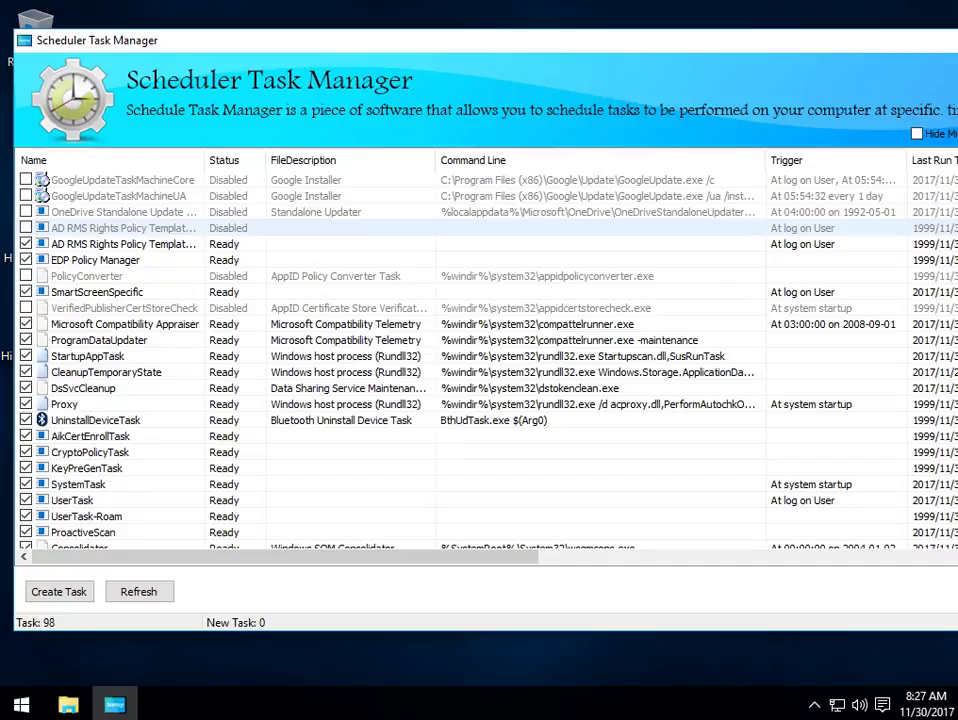
mouse_move(543, 43)
left_mouse_down()
mouse_move(527, 41)
mouse_move(537, 41)
left_mouse_up()
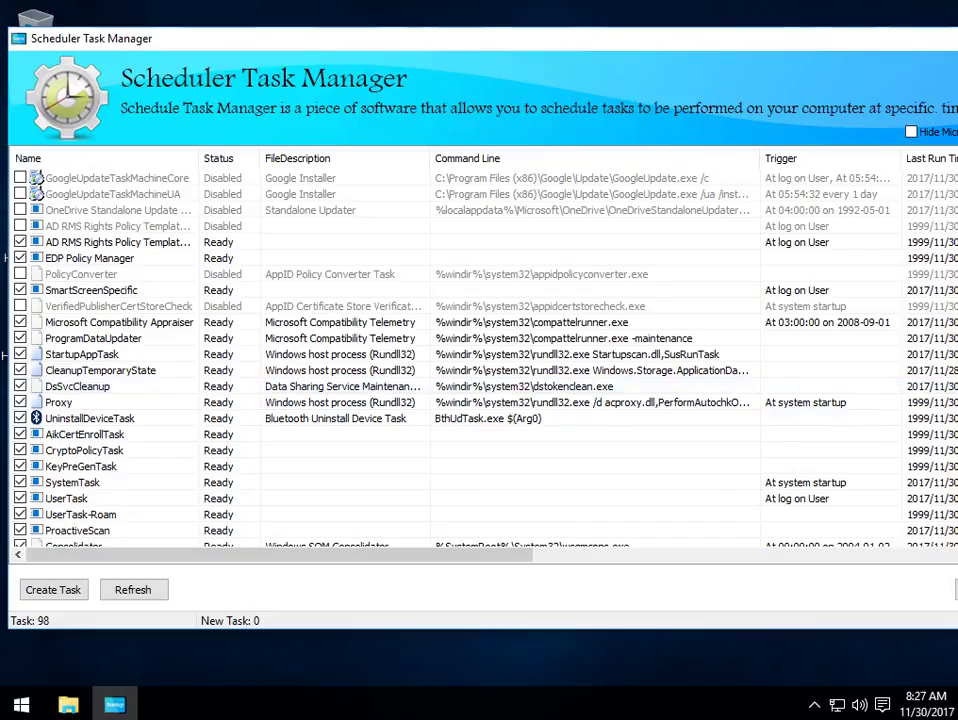
left_click_drag(742, 46, 684, 43)
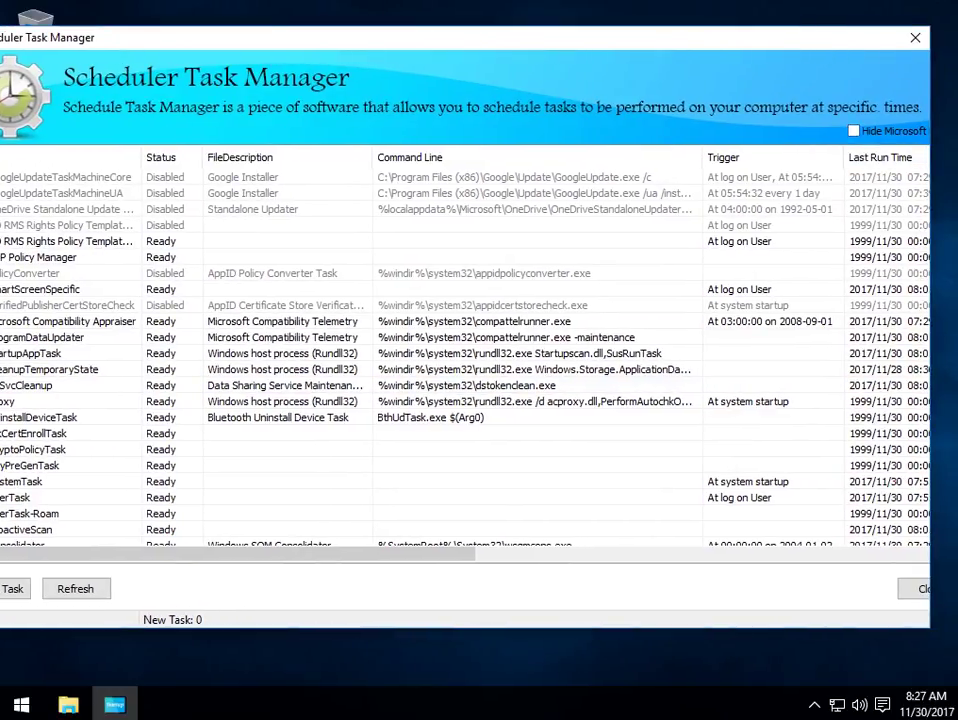
left_click(853, 130)
left_click_drag(396, 44, 457, 48)
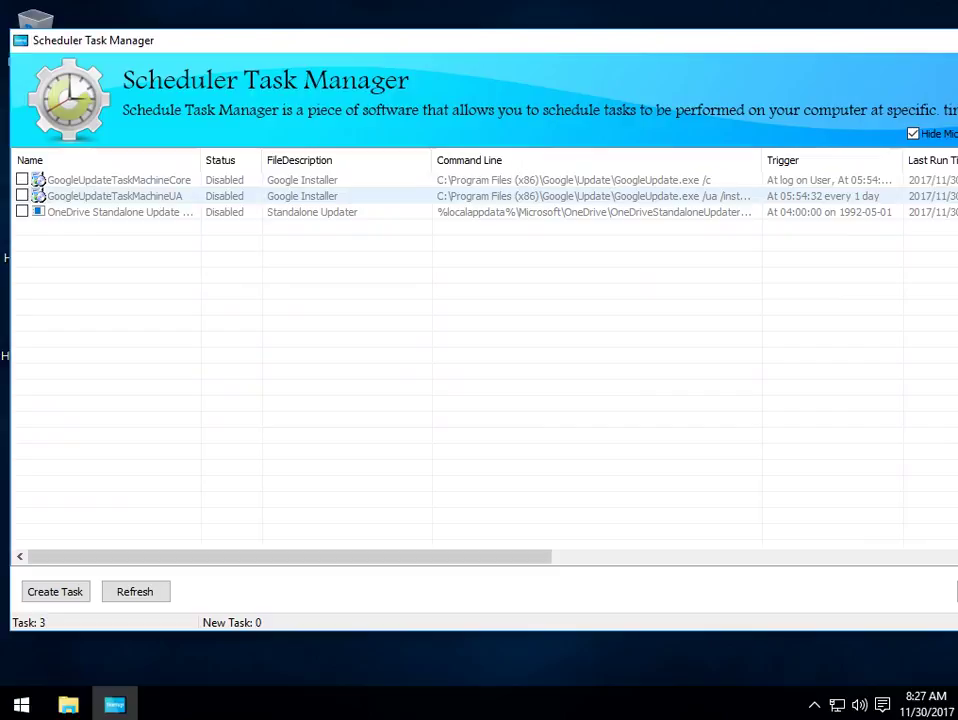
Enable the GoogleUpdateTaskMachineCore and GoogleUpdateTaskMachineUA tasks, switch the OneDrive Standalone Update task on and back off, and close the Scheduler Task Manager.
left_click(22, 180)
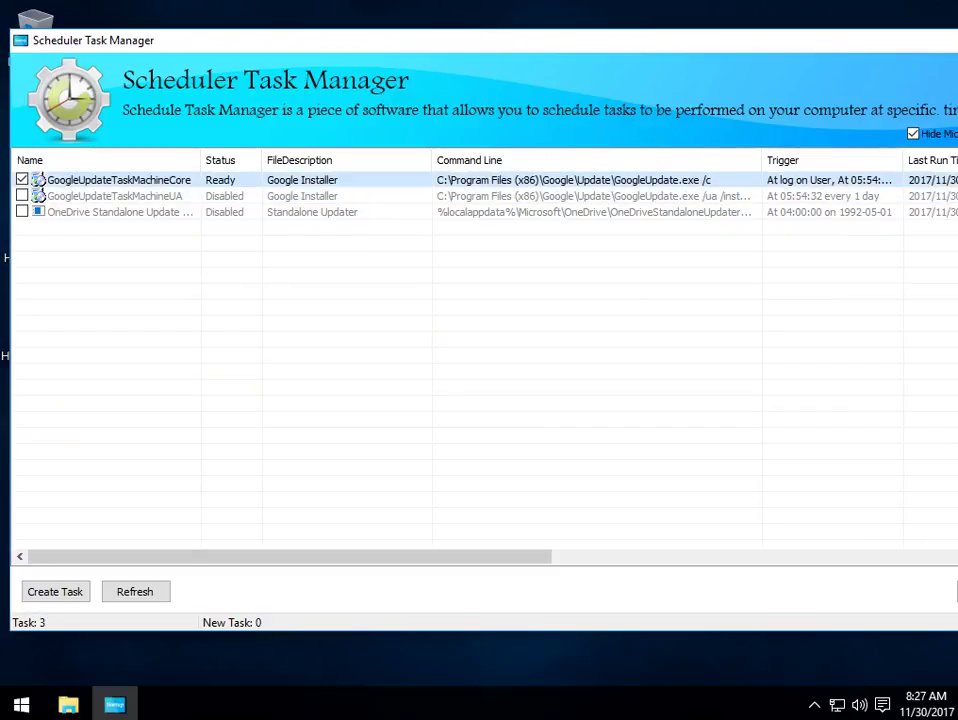
left_click(22, 196)
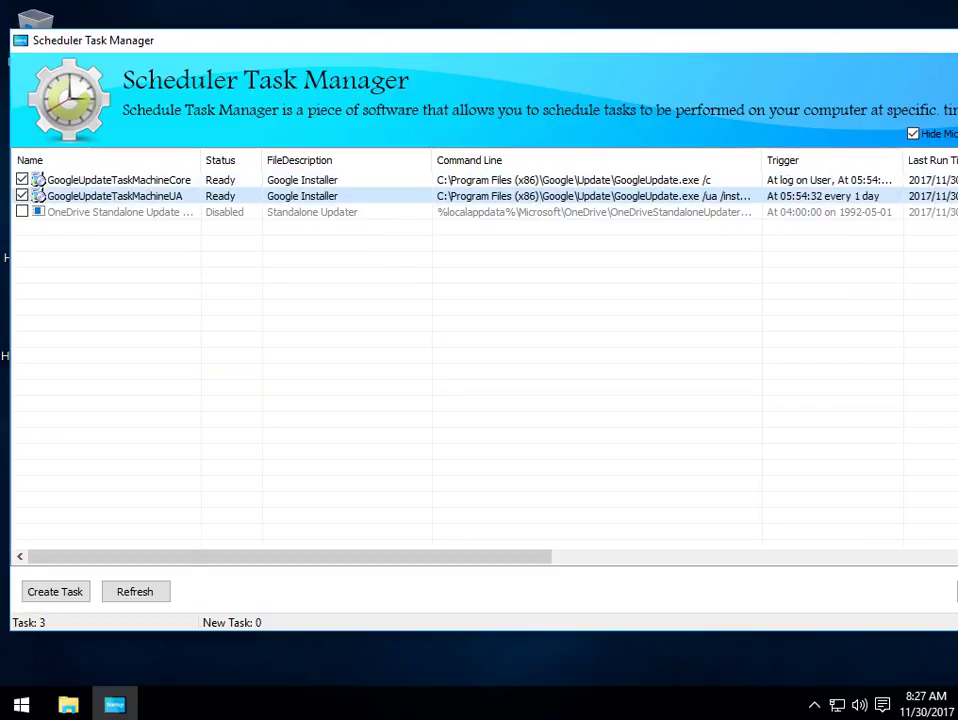
left_click(22, 212)
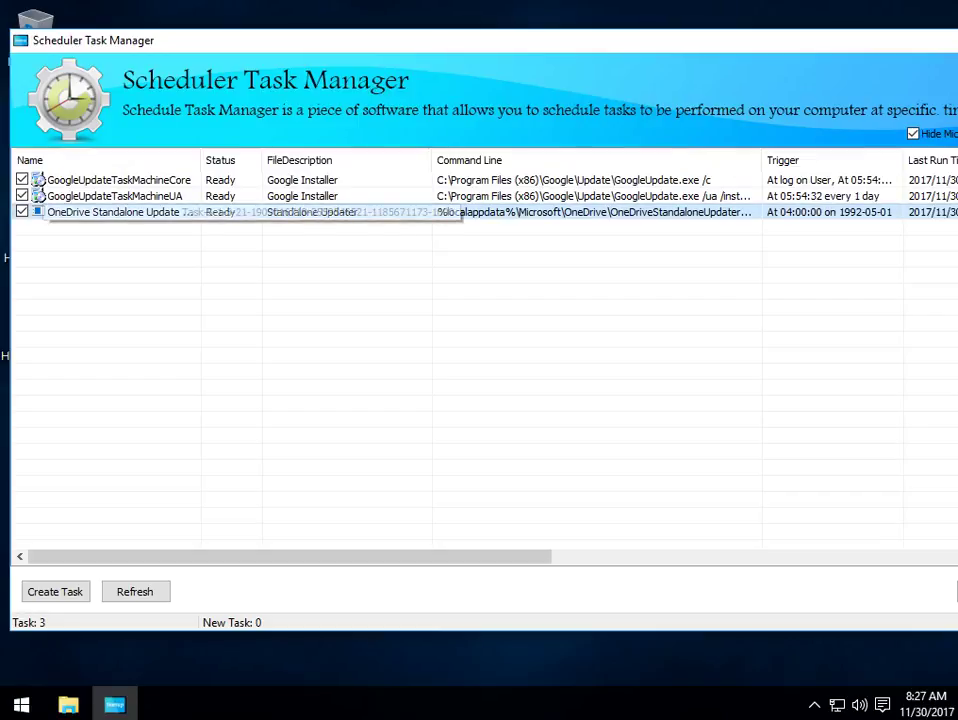
left_click(22, 212)
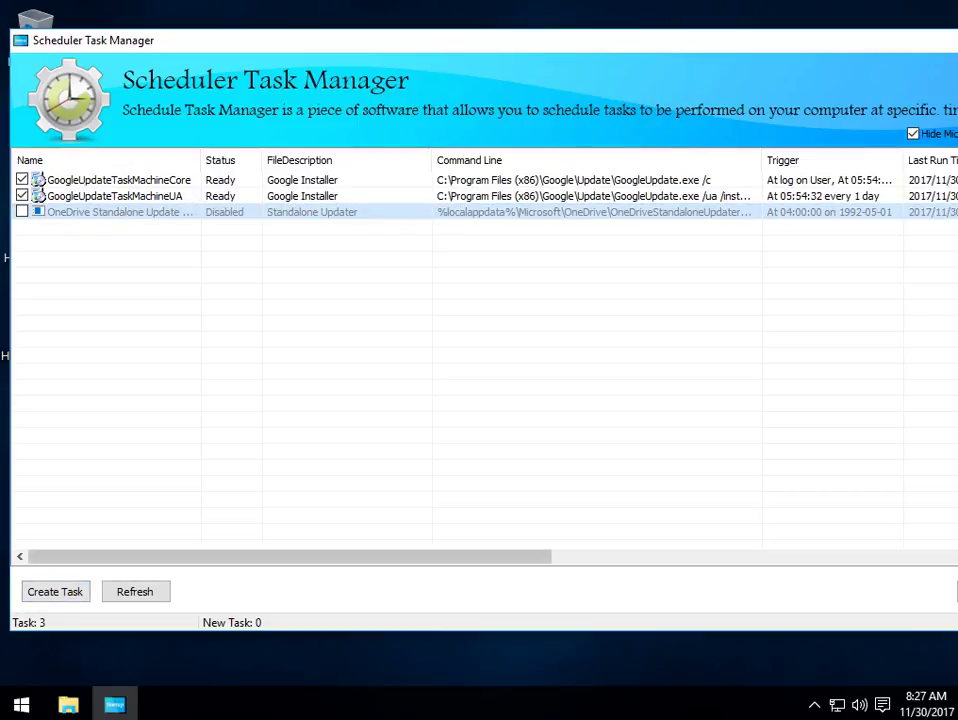
left_click_drag(710, 43, 674, 38)
left_click(939, 36)
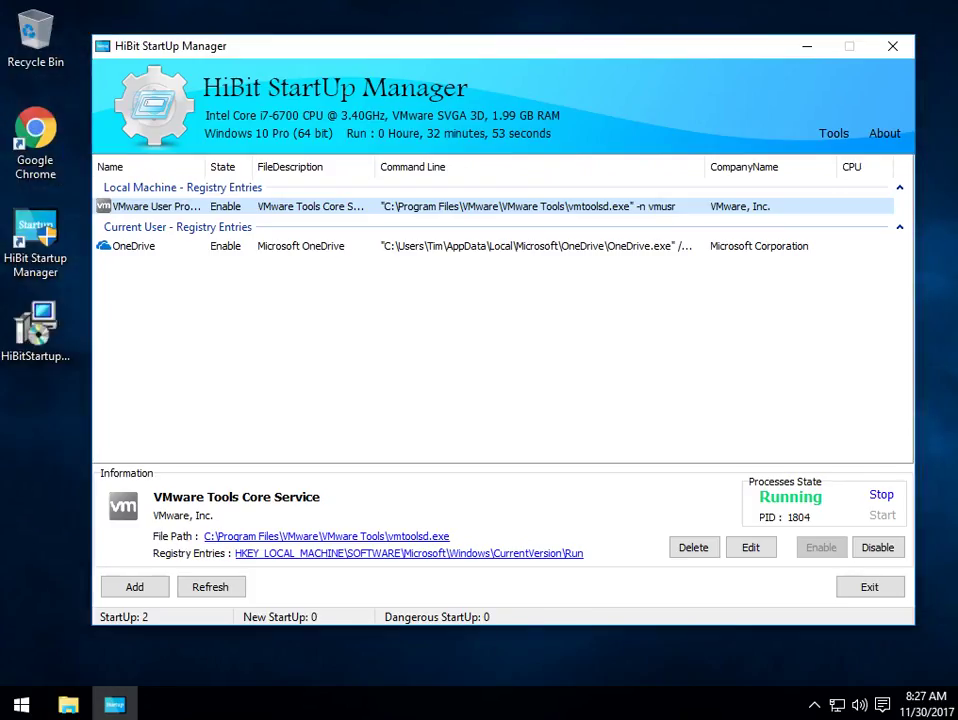
Open the Context Menu Manager and view the options available for the CopyAsPathMenu entry.
left_click(833, 133)
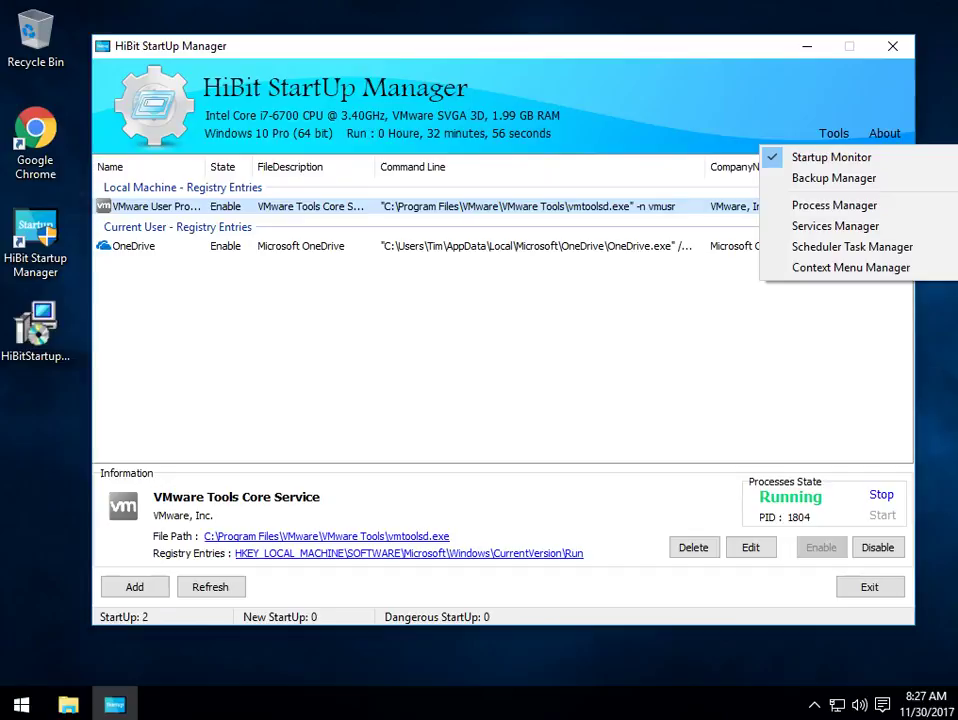
left_click(840, 267)
left_click(287, 249)
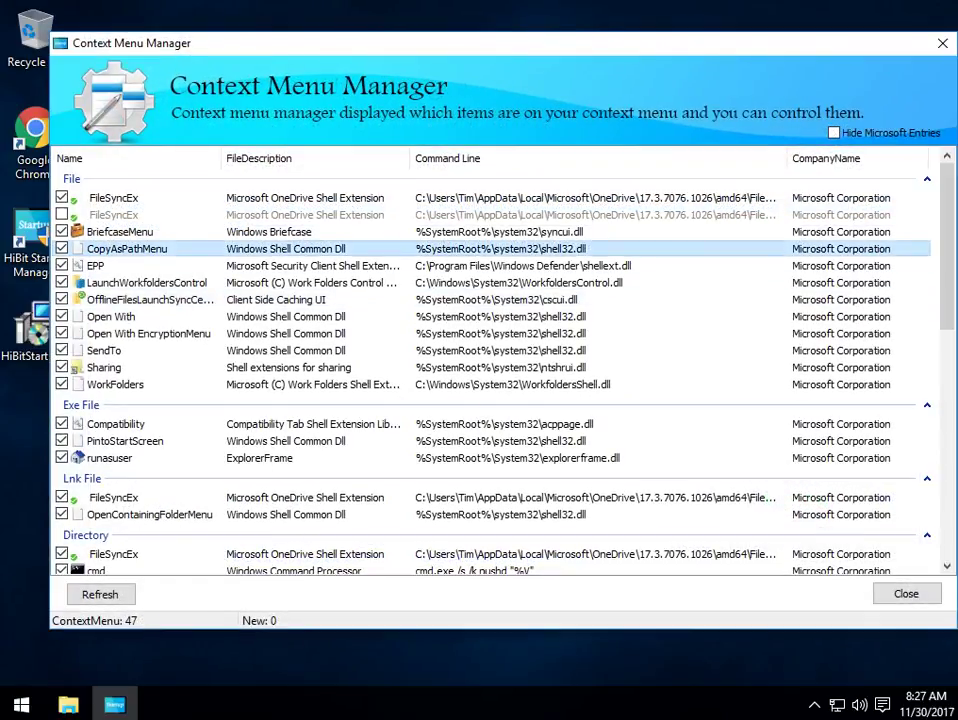
right_click(287, 249)
View the context menus of the desktop and of its shortcuts, including Google Chrome, and dismiss them.
right_click(372, 652)
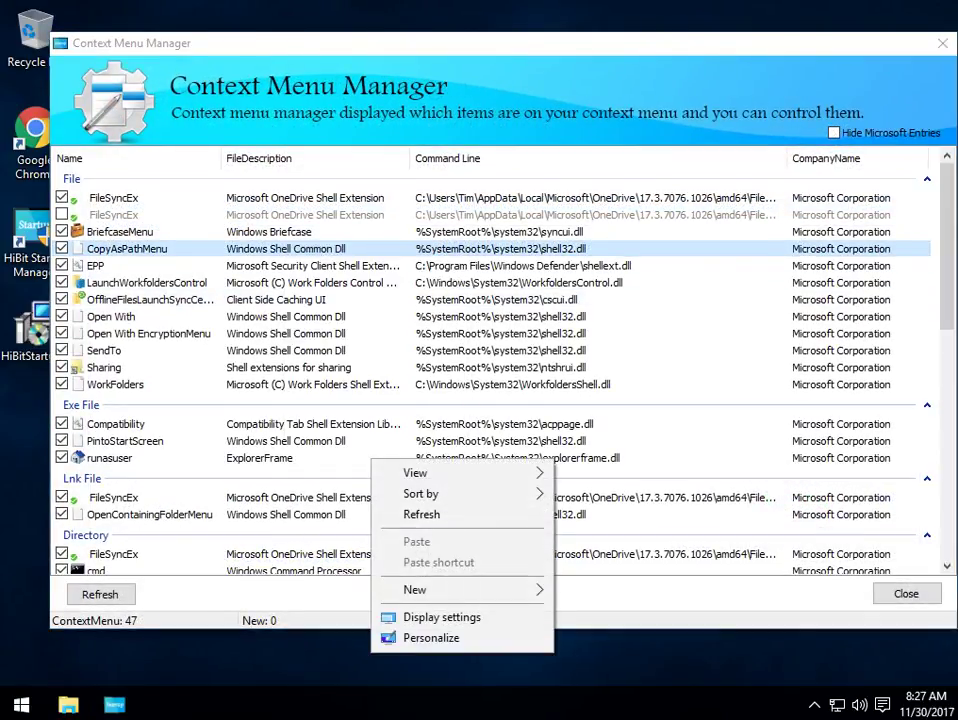
right_click(26, 543)
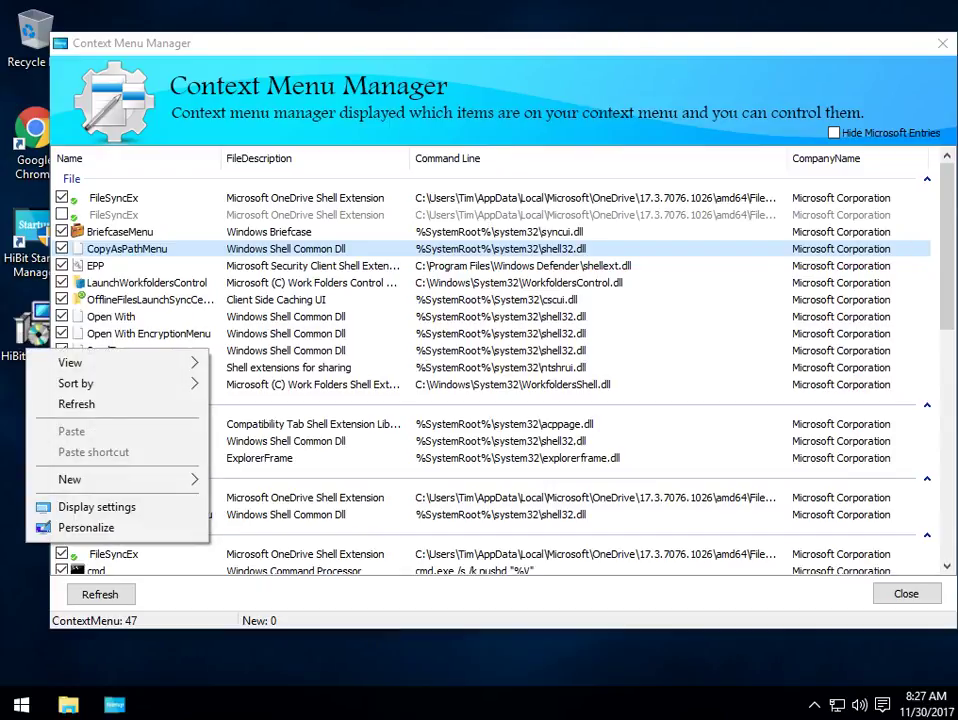
right_click(25, 232)
right_click(33, 127)
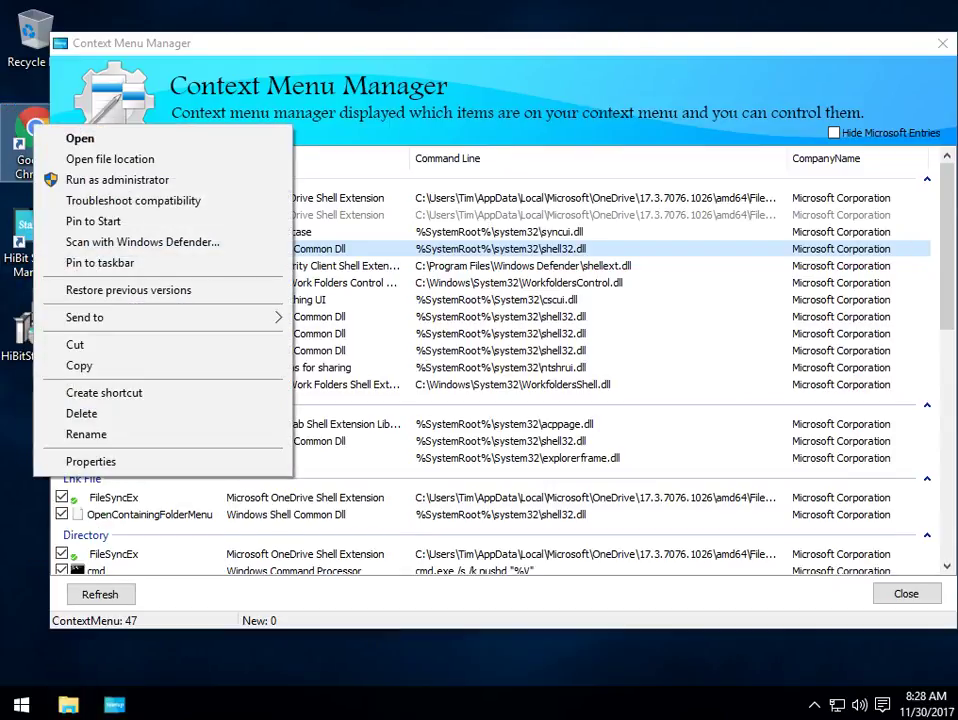
left_click(27, 545)
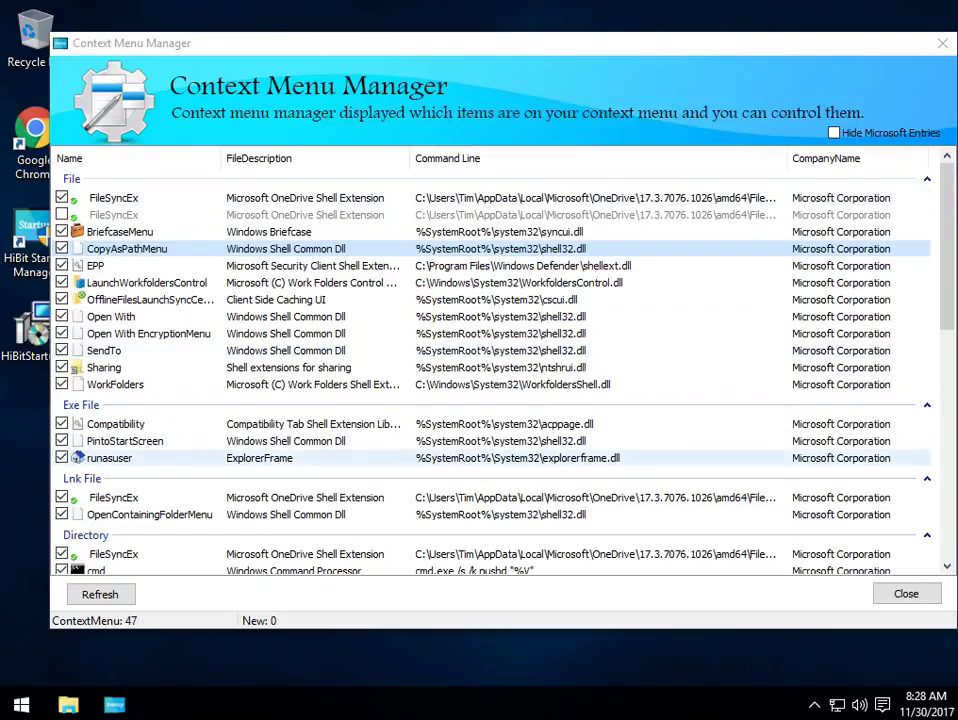
Examine the context menu entries down to the Drive group, and turn Hide Microsoft Entries on and off again.
scroll(490, 340, "down", 11)
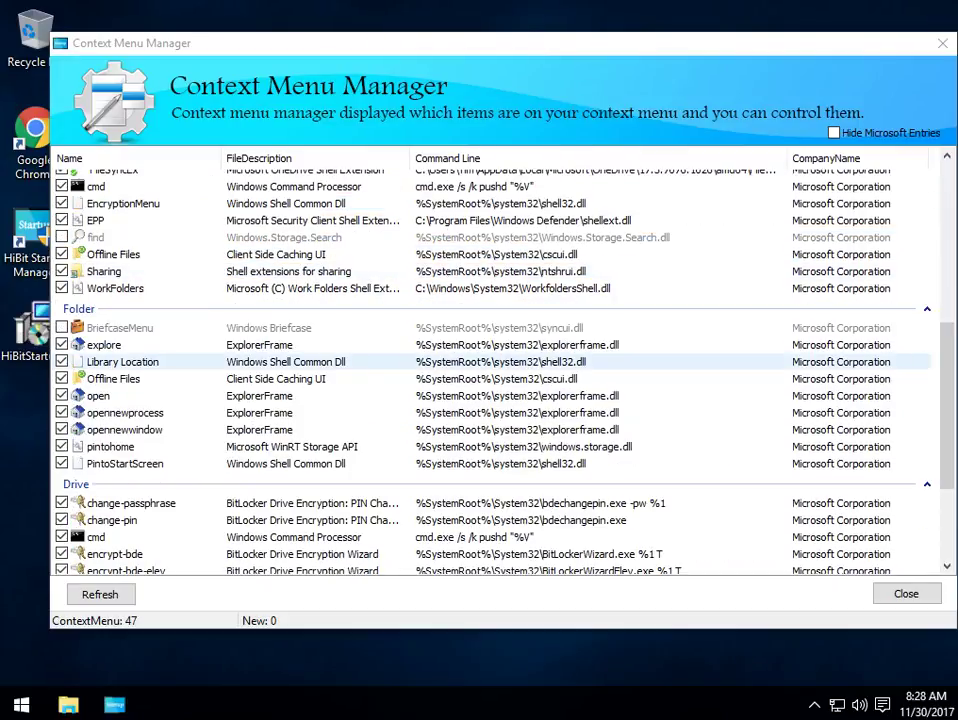
scroll(490, 340, "up", 7)
scroll(490, 340, "up", 4)
right_click(480, 457)
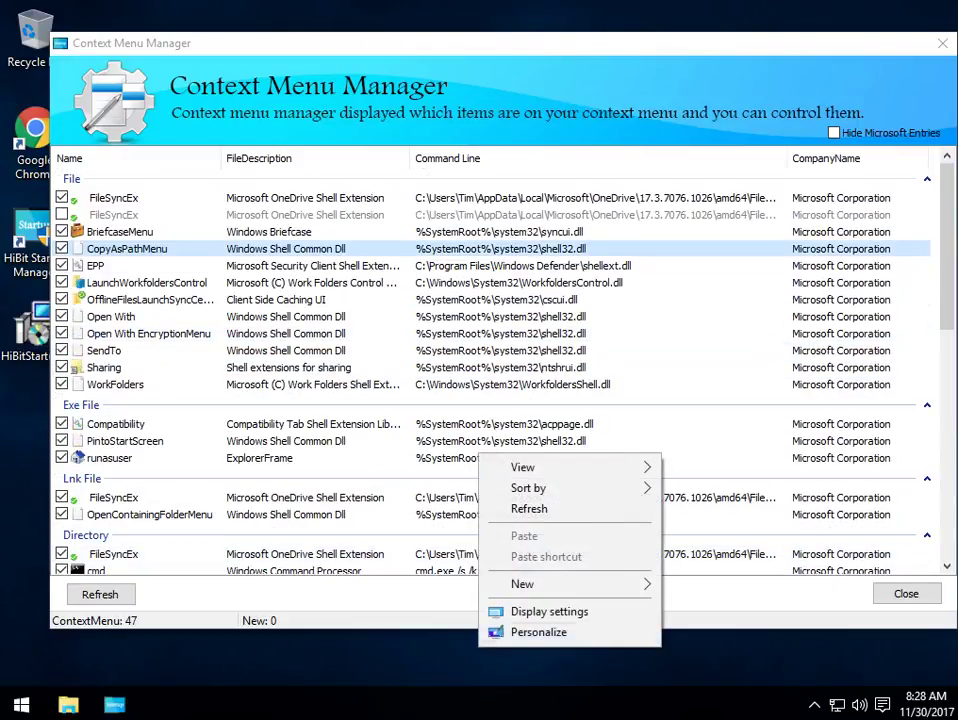
key("Escape")
left_click(834, 132)
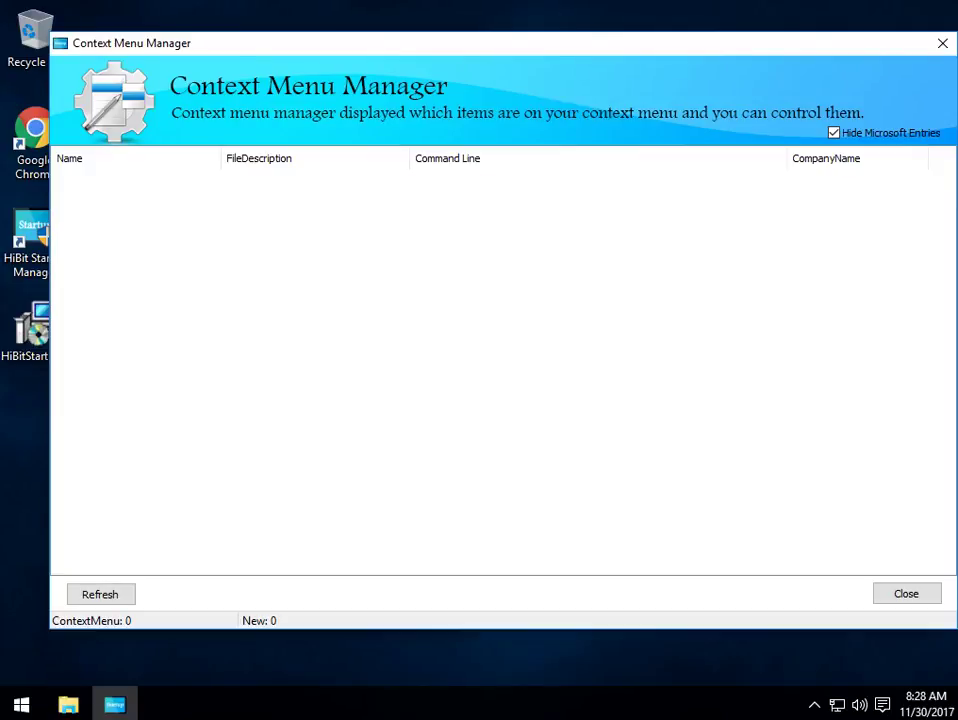
left_click(834, 133)
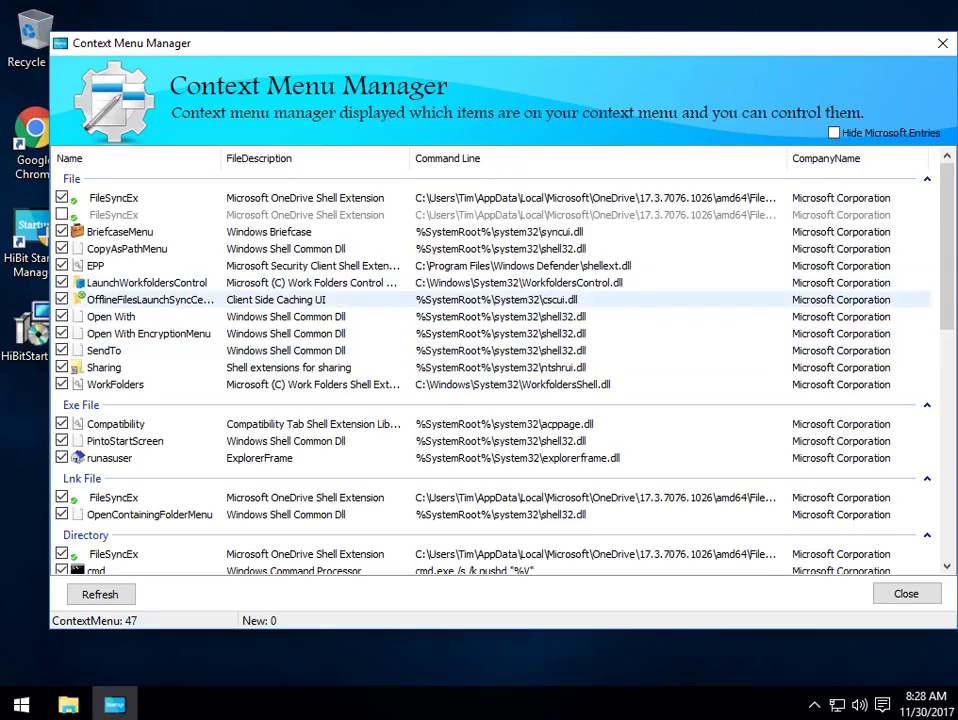
Disable the first FileSyncEx entry in the File group of the context menu entries.
scroll(490, 365, "down", 10)
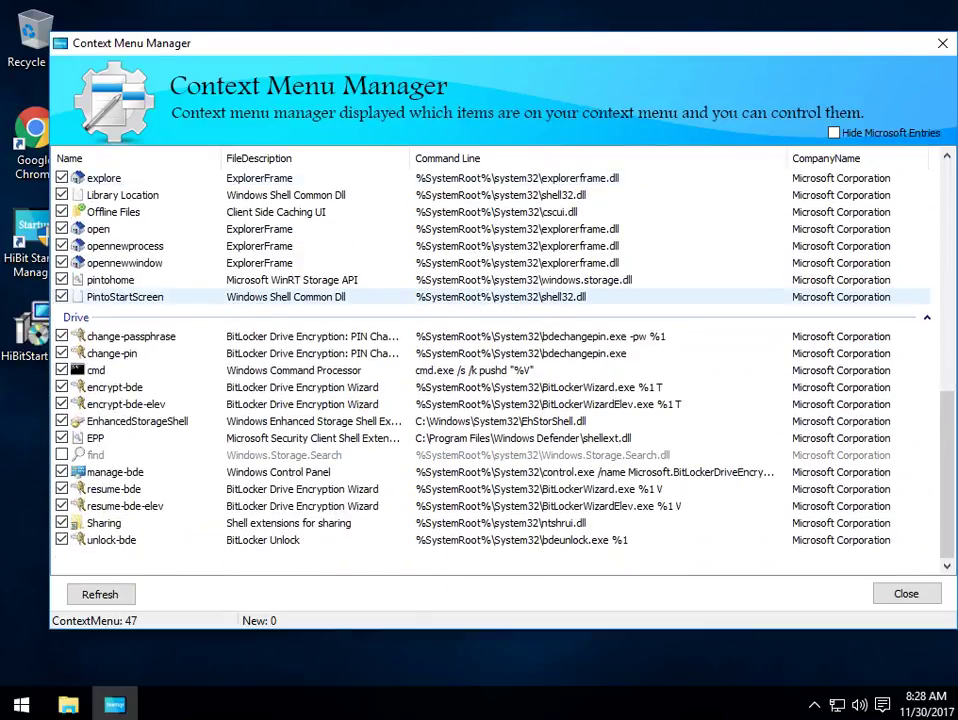
scroll(490, 365, "up", 10)
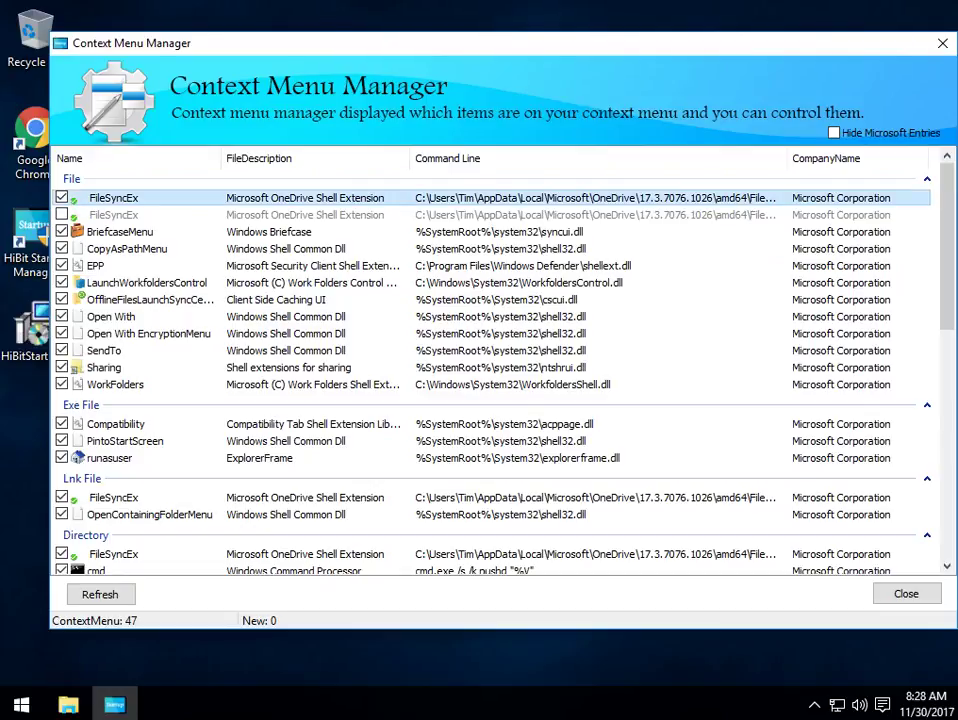
right_click(290, 202)
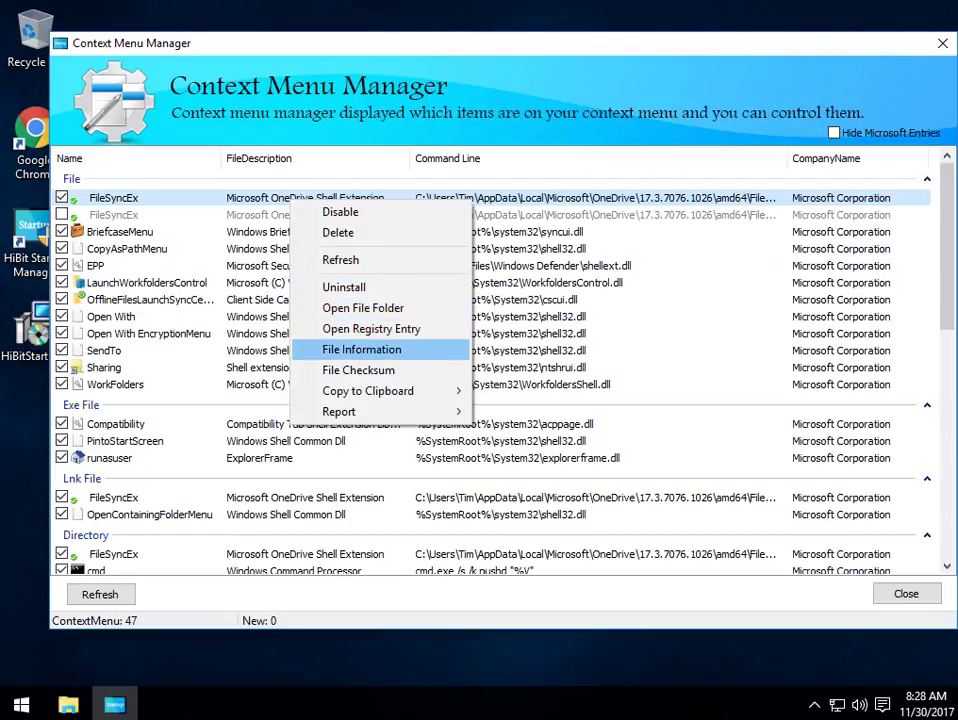
left_click(340, 212)
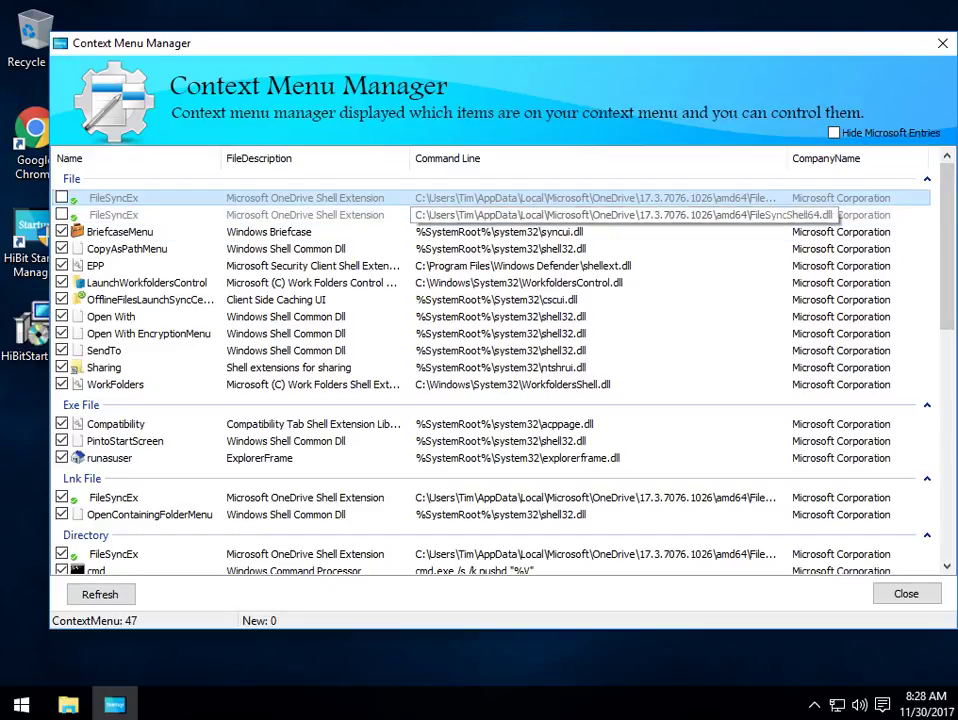
Enable both FileSyncEx entries in the File group and close the Context Menu Manager.
left_click(62, 214)
left_click(62, 197)
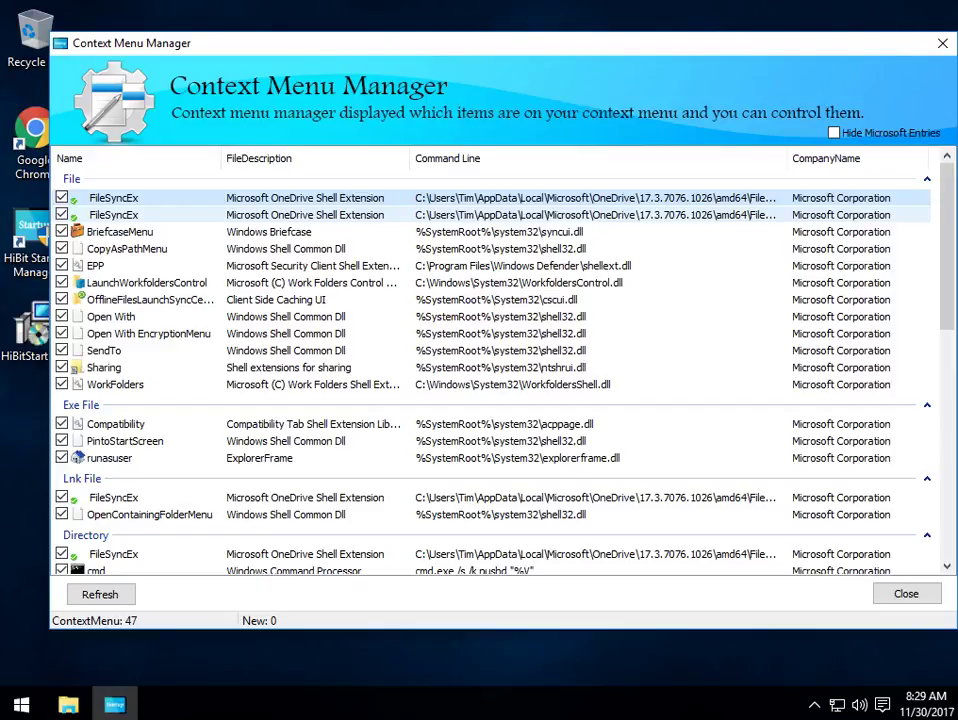
left_click(942, 43)
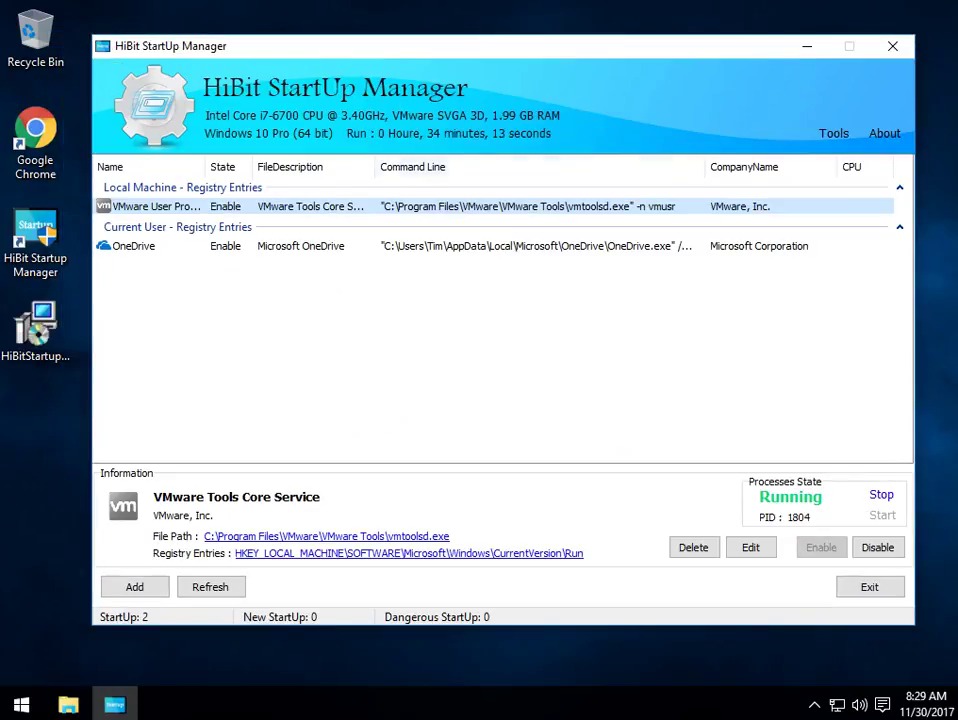
View the list of additional tools available in the program and shift its main window slightly on the desktop.
left_click_drag(567, 48, 570, 40)
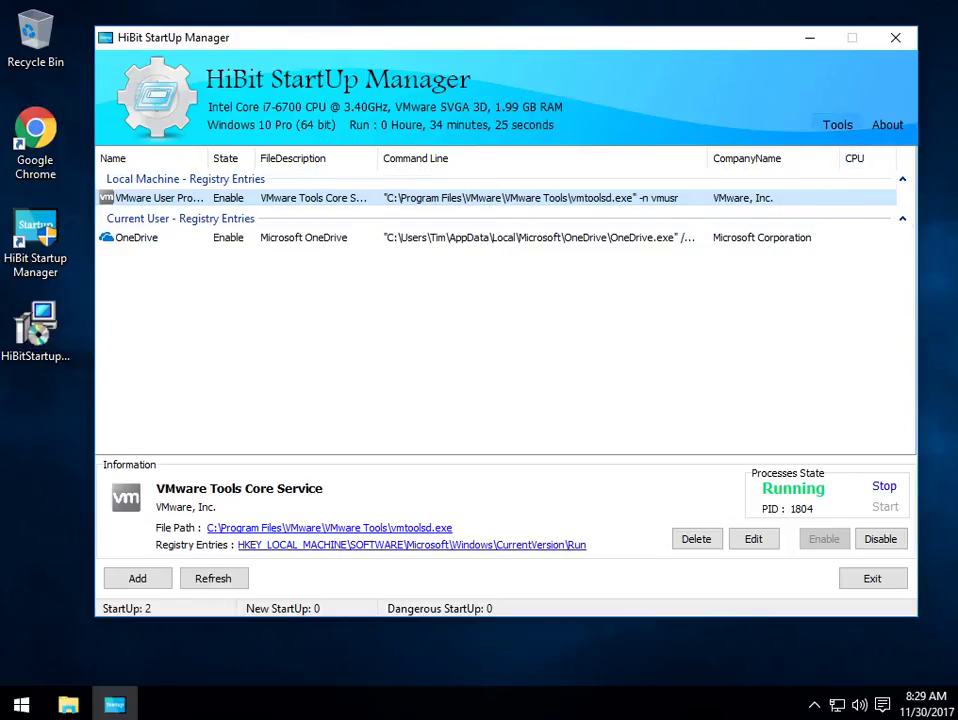
left_click(837, 125)
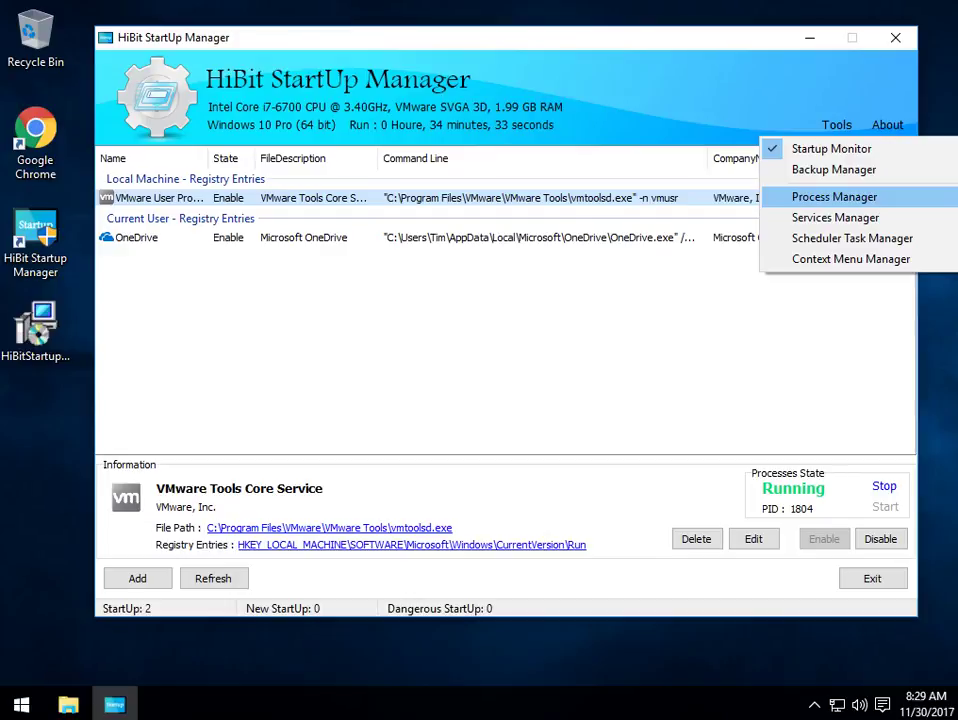
left_click(834, 197)
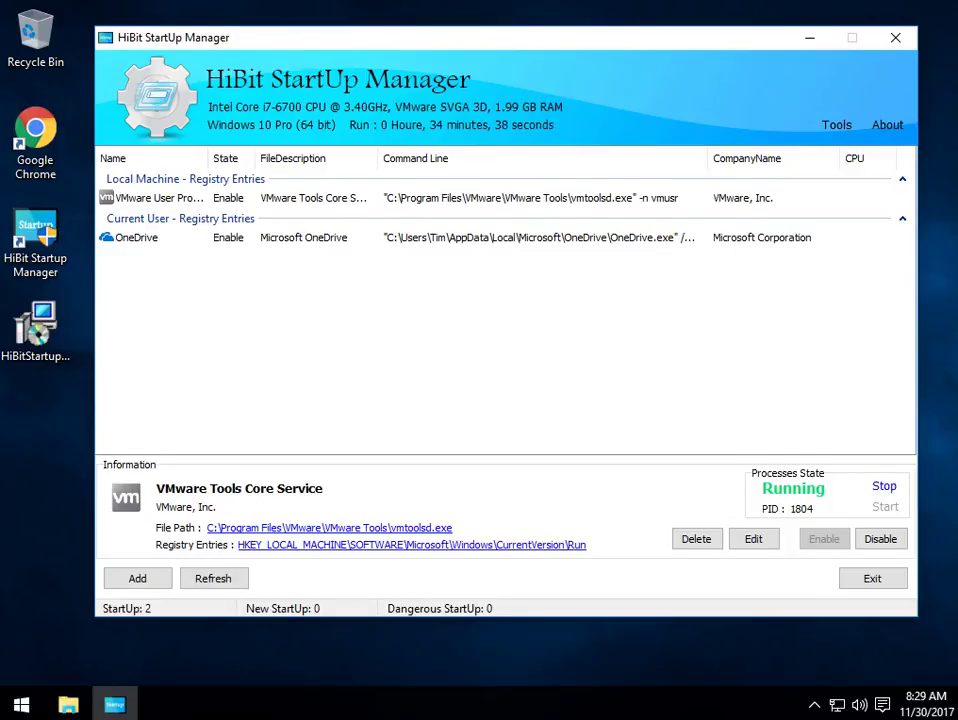
left_click_drag(449, 38, 451, 42)
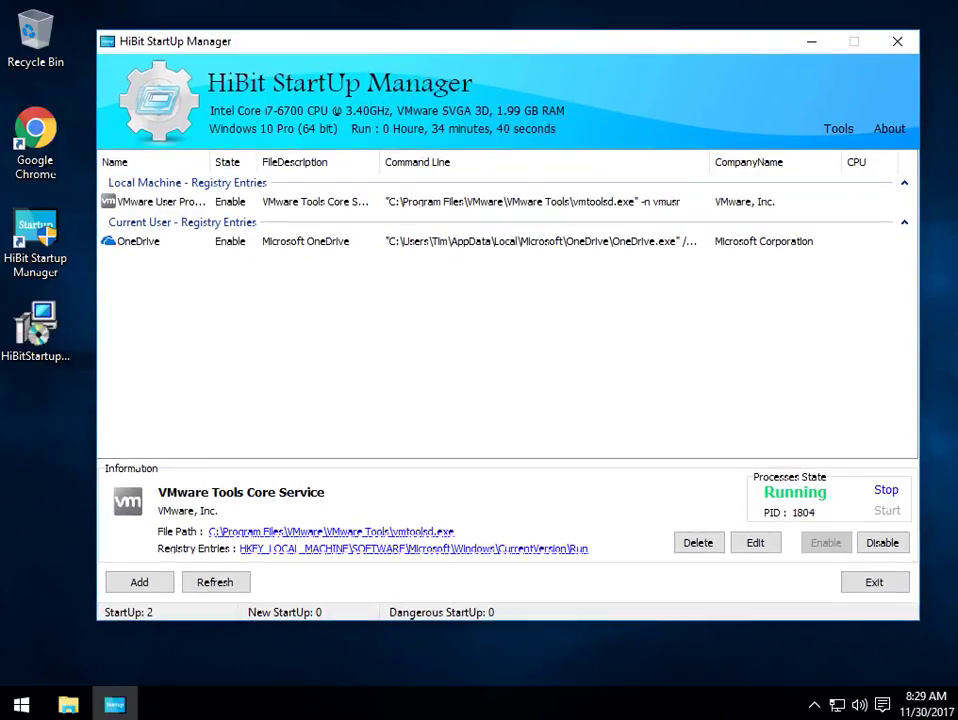